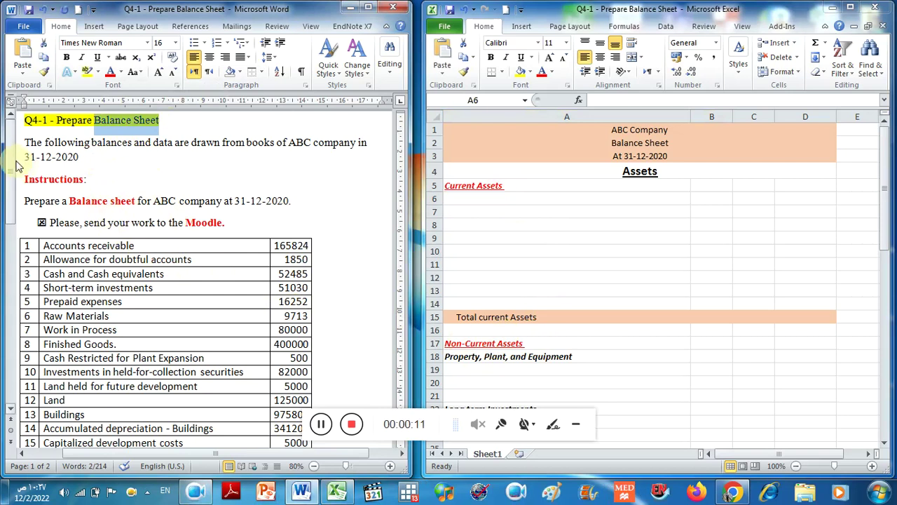
# - Read the balance sheet assignment and its list of 35 account balances in the Word document
pyautogui.moveTo(35, 142); pyautogui.dragTo(134, 143)
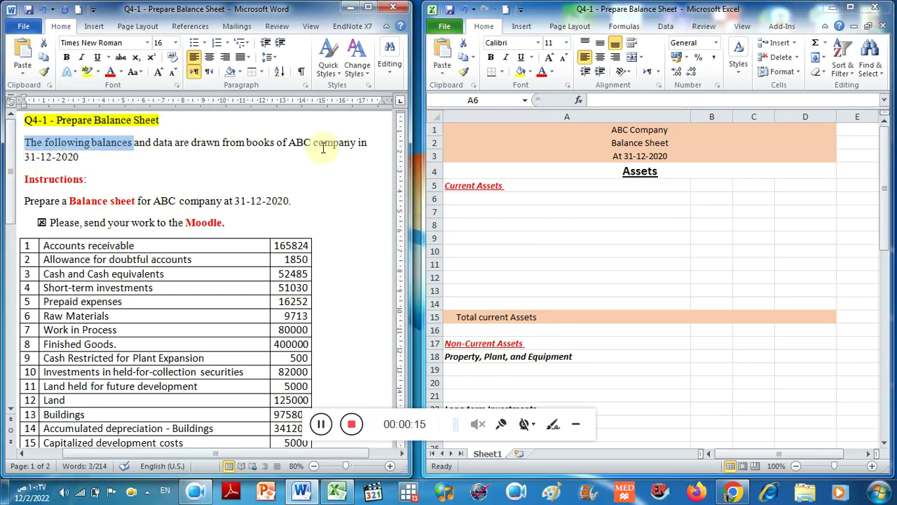
pyautogui.moveTo(54, 155); pyautogui.dragTo(79, 157)
pyautogui.scroll(-3, 86, 231)
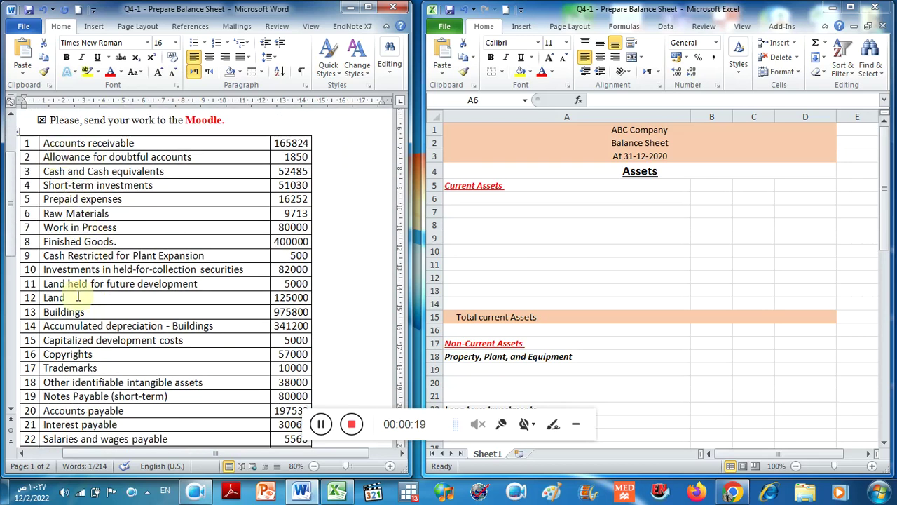
pyautogui.scroll(-8, 74, 277)
pyautogui.scroll(2, 167, 343)
pyautogui.scroll(-2, 167, 346)
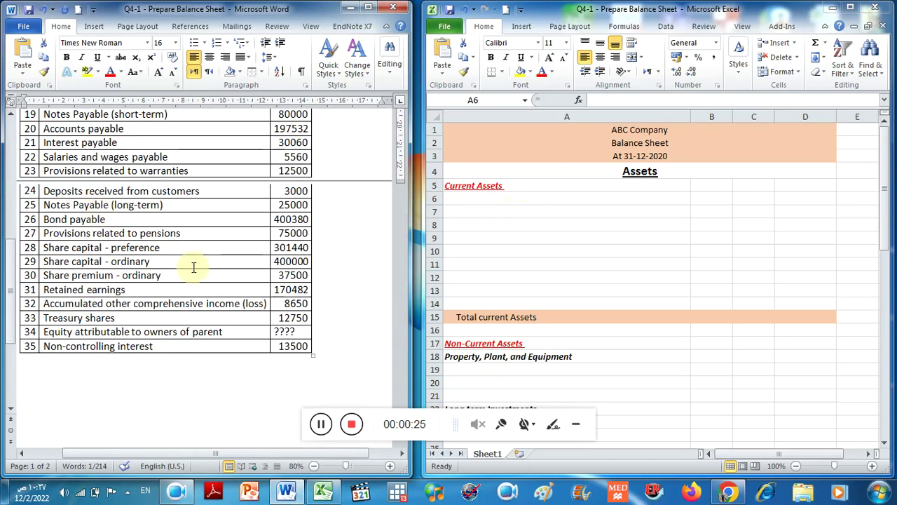
# - Examine the heading rows and the current and non-current asset sections of the Excel balance sheet template
pyautogui.click(524, 219)
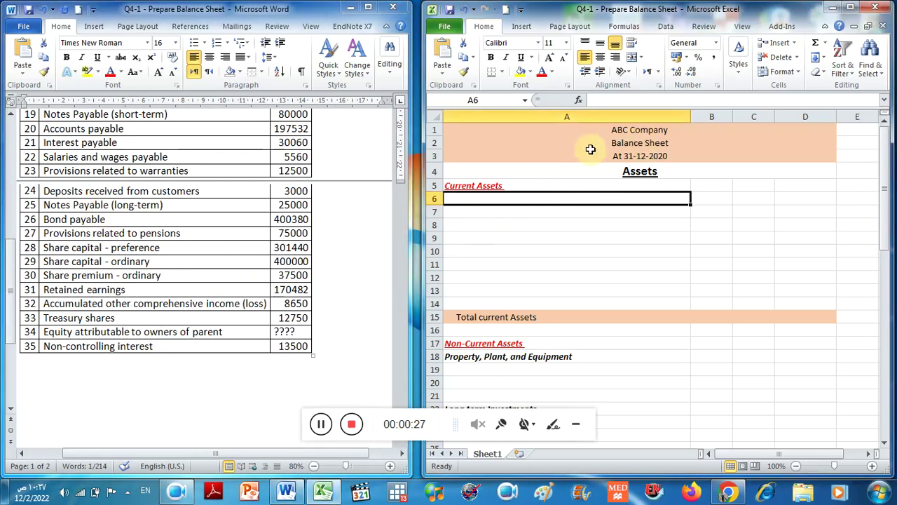
pyautogui.click(560, 224)
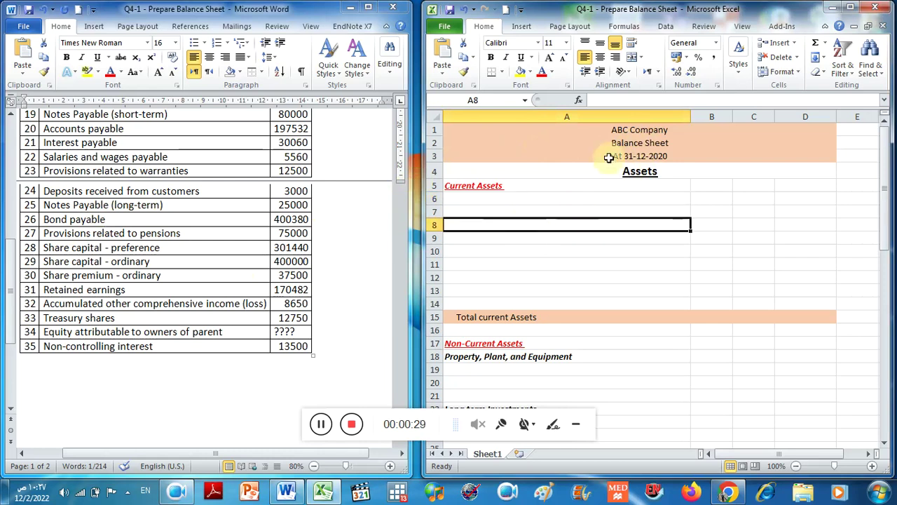
pyautogui.click(579, 130)
pyautogui.click(589, 143)
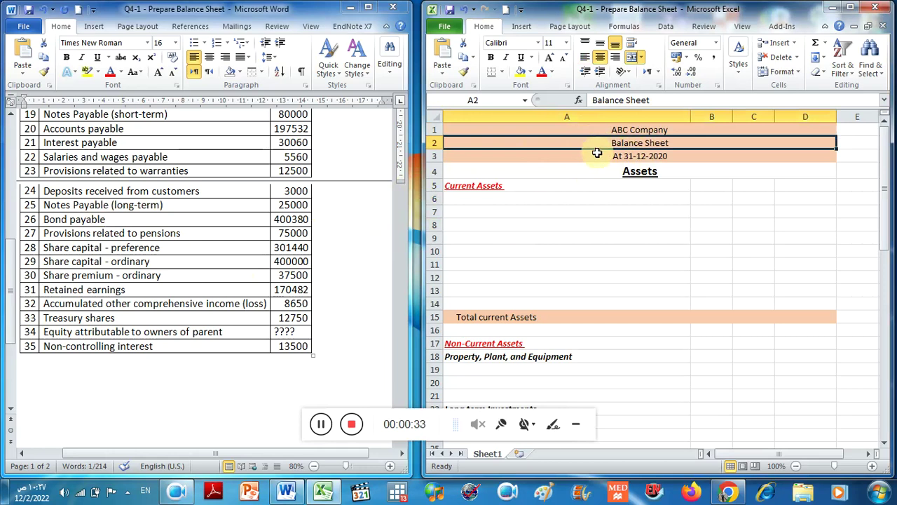
pyautogui.click(596, 156)
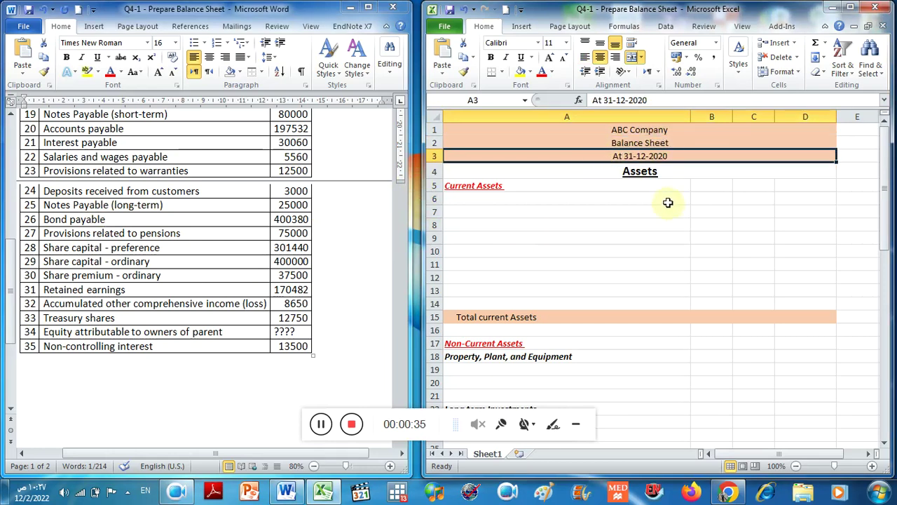
pyautogui.click(600, 174)
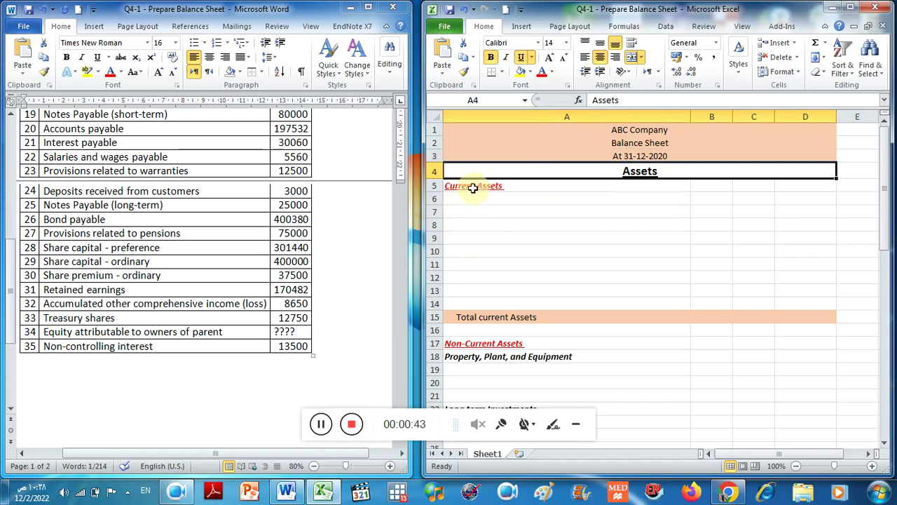
pyautogui.click(472, 186)
pyautogui.scroll(-1, 512, 255)
pyautogui.click(478, 304)
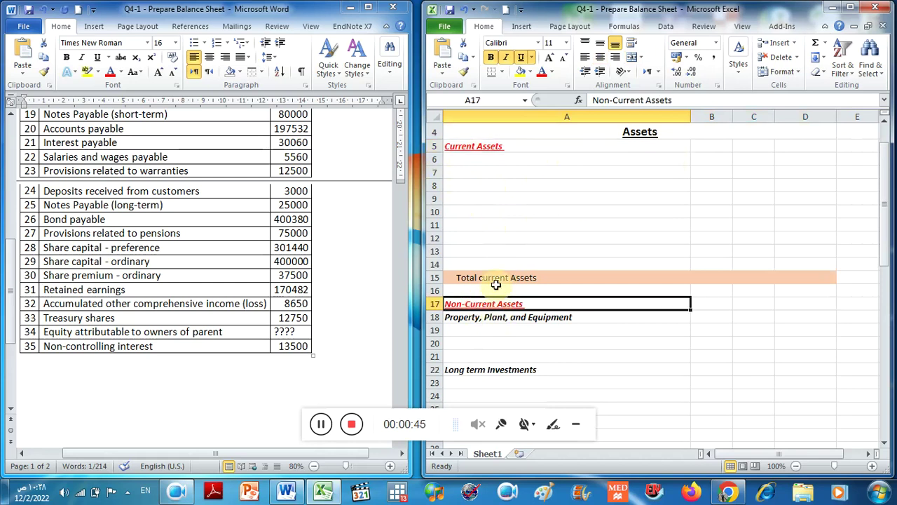
pyautogui.moveTo(469, 147); pyautogui.dragTo(806, 278)
pyautogui.scroll(-3, 651, 276)
pyautogui.click(477, 186)
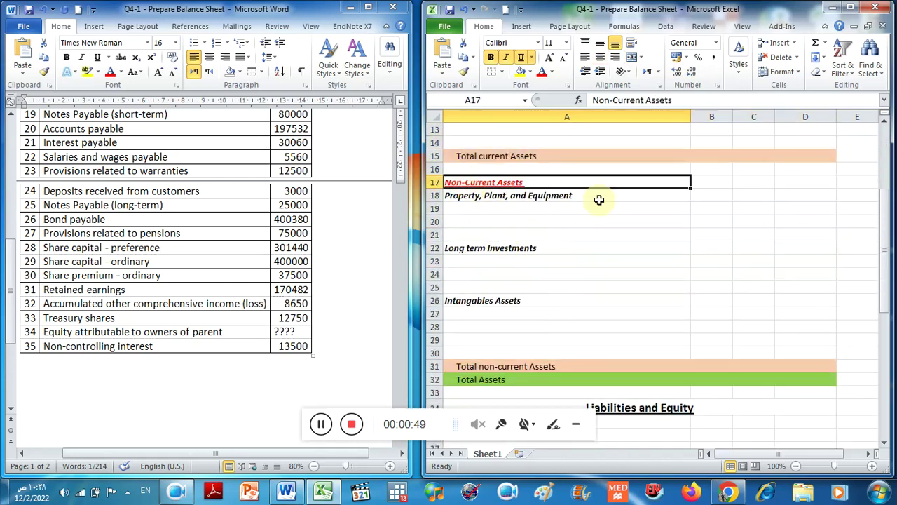
pyautogui.click(481, 197)
pyautogui.click(459, 249)
pyautogui.click(469, 299)
# - Examine the current liabilities, non-current liabilities and equity sections of the Excel balance sheet template
pyautogui.scroll(-7, 553, 330)
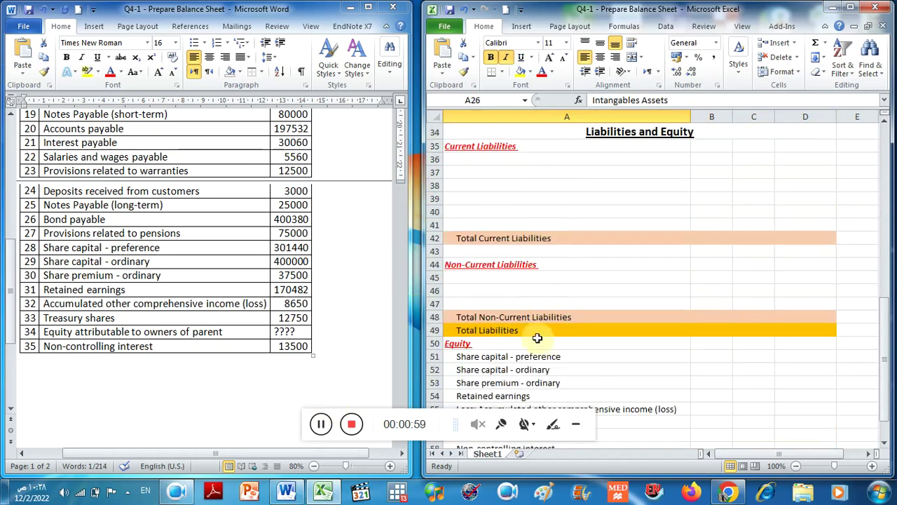
pyautogui.scroll(4, 537, 336)
pyautogui.scroll(-3, 519, 333)
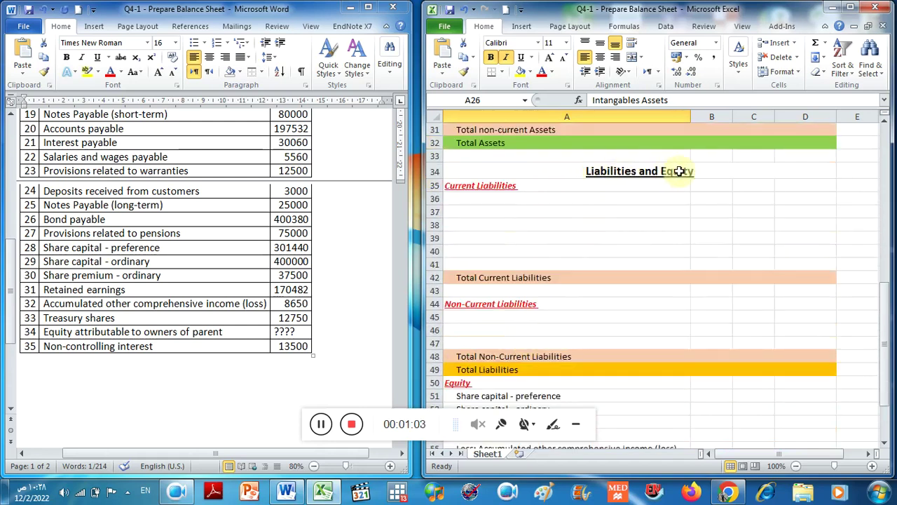
pyautogui.click(485, 184)
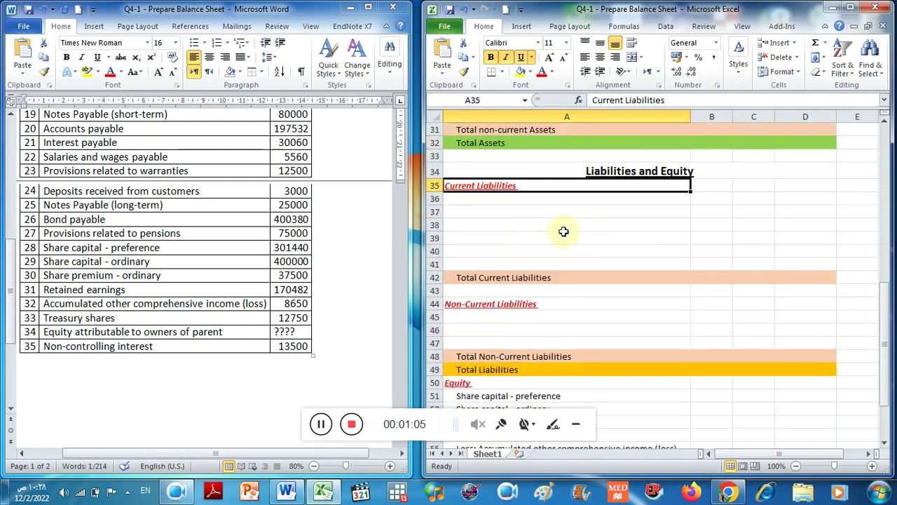
pyautogui.scroll(-3, 565, 232)
pyautogui.click(462, 184)
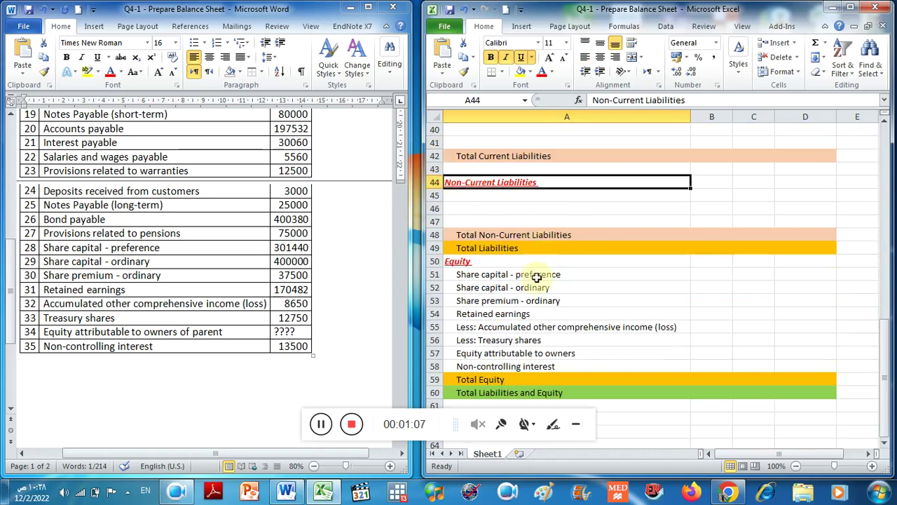
pyautogui.scroll(-1, 526, 234)
pyautogui.click(470, 222)
pyautogui.moveTo(507, 238); pyautogui.dragTo(531, 327)
pyautogui.press('Delete')
pyautogui.click(554, 355)
pyautogui.scroll(14, 560, 365)
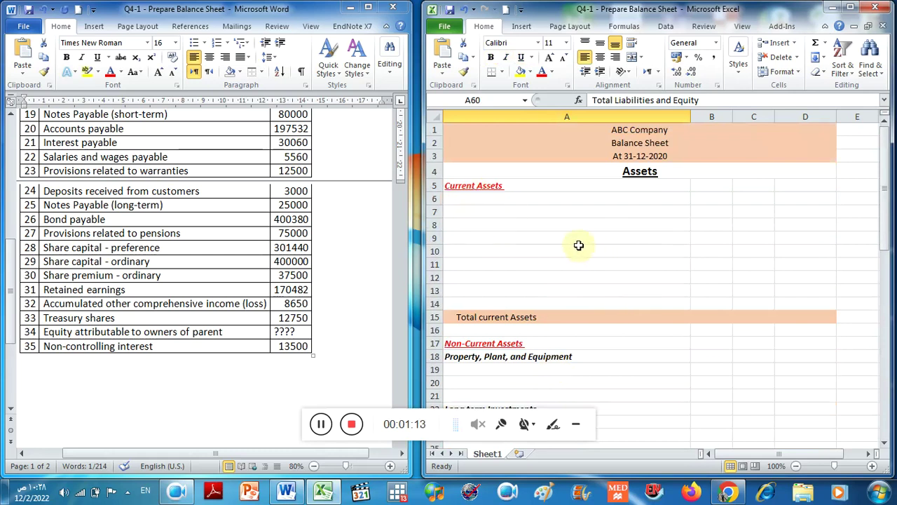
# - Copy the Accounts receivable and Allowance for doubtful accounts rows from Word into Excel at A6, matching destination formatting, and narrow column A
pyautogui.scroll(10, 190, 234)
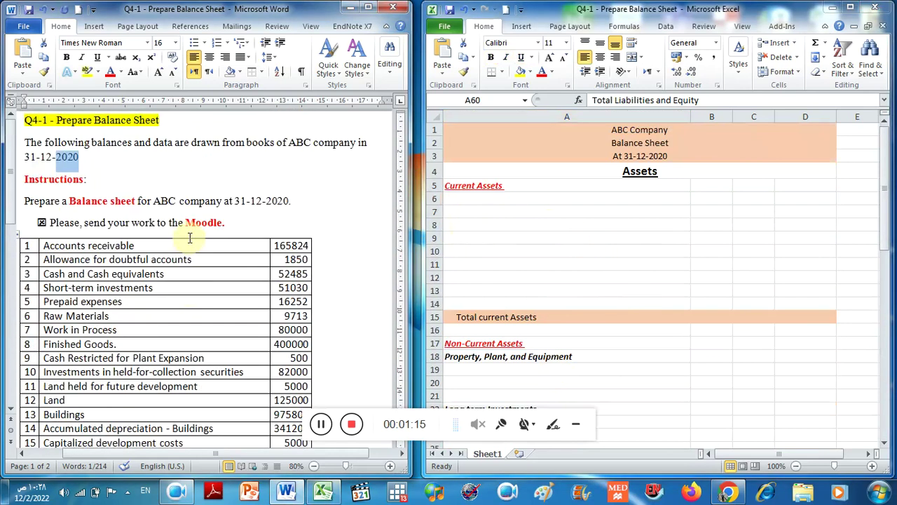
pyautogui.scroll(-1, 141, 238)
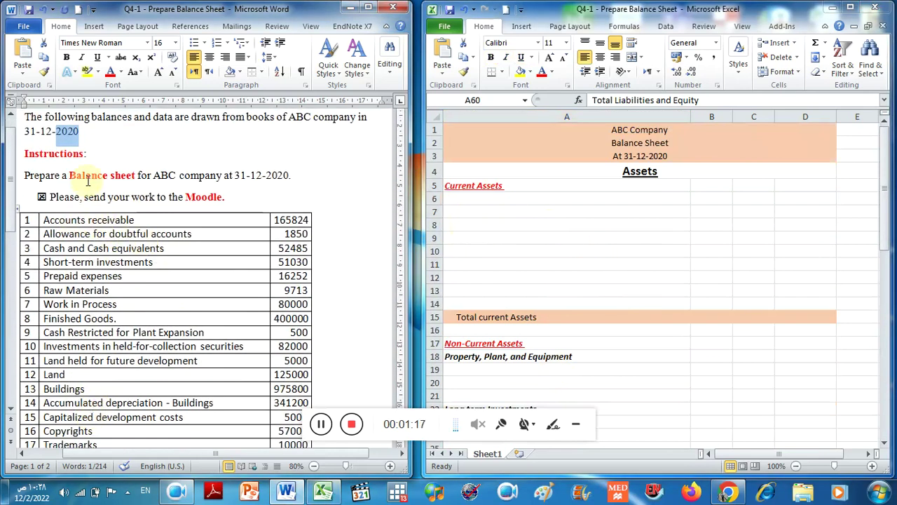
pyautogui.moveTo(46, 220); pyautogui.dragTo(287, 240)
pyautogui.hotkey('ctrl', 'c')
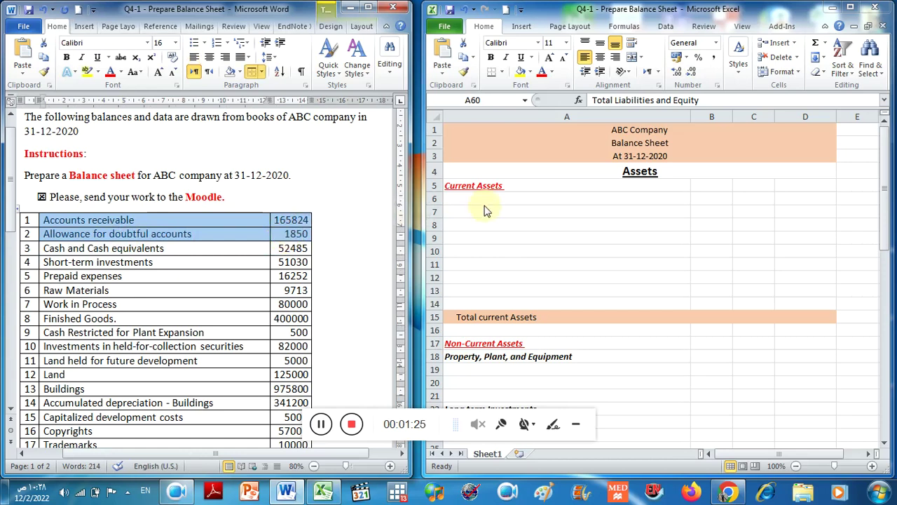
pyautogui.click(471, 203)
pyautogui.rightClick(468, 201)
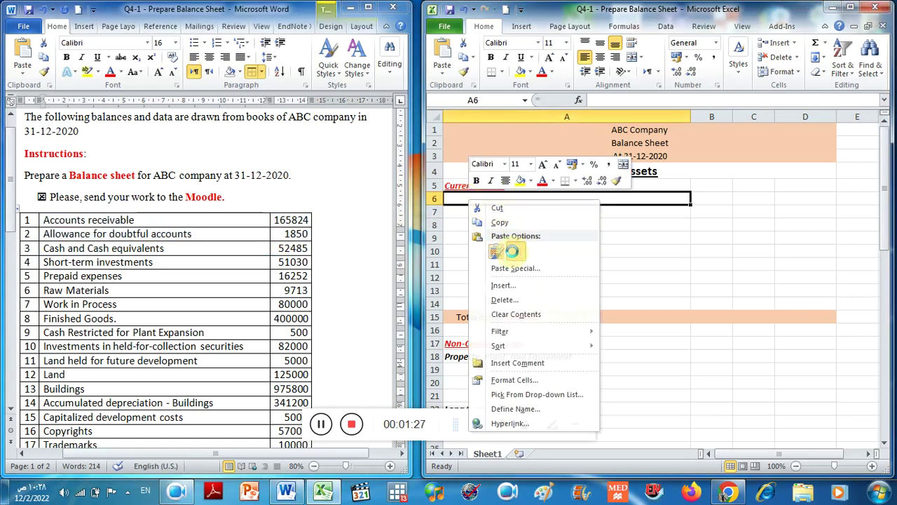
pyautogui.click(516, 252)
pyautogui.click(642, 232)
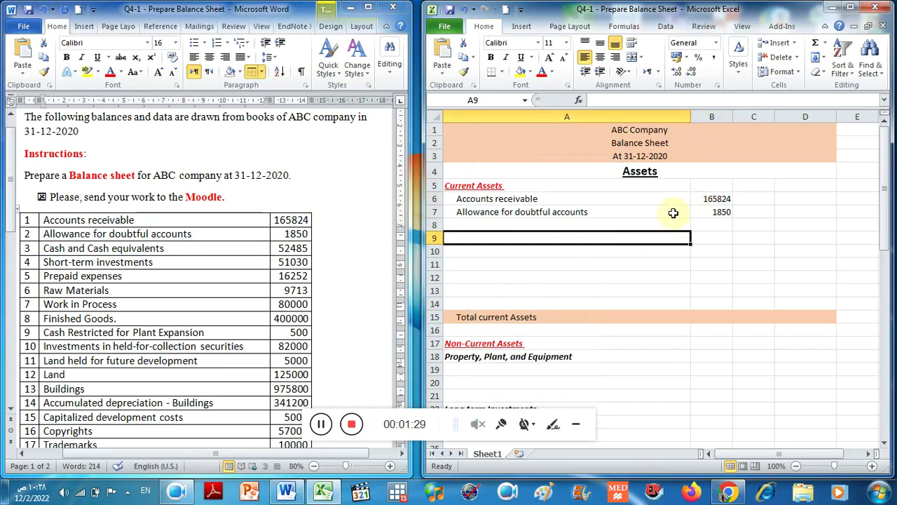
pyautogui.moveTo(691, 117); pyautogui.dragTo(669, 118)
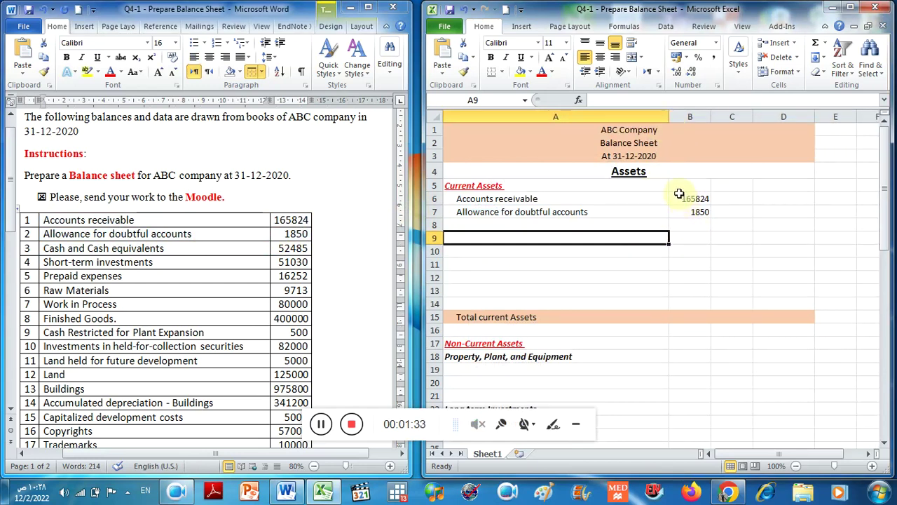
# - Calculate net accounts receivable in C7 with the formula =B6-B7
pyautogui.moveTo(501, 201); pyautogui.dragTo(487, 212)
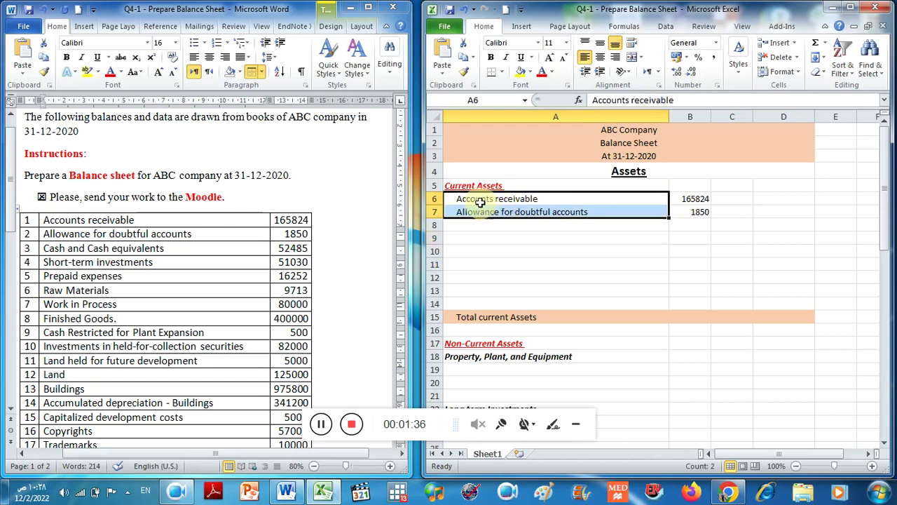
pyautogui.click(735, 213)
pyautogui.write('=')
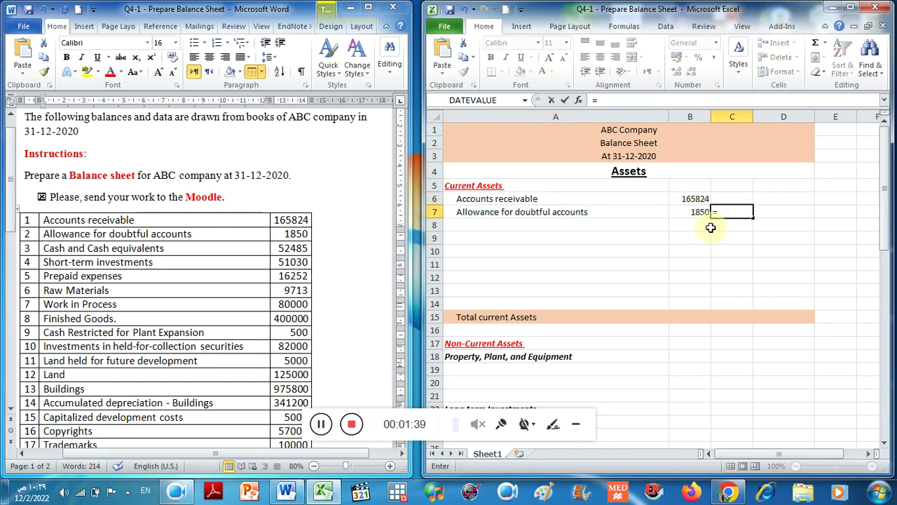
pyautogui.click(687, 200)
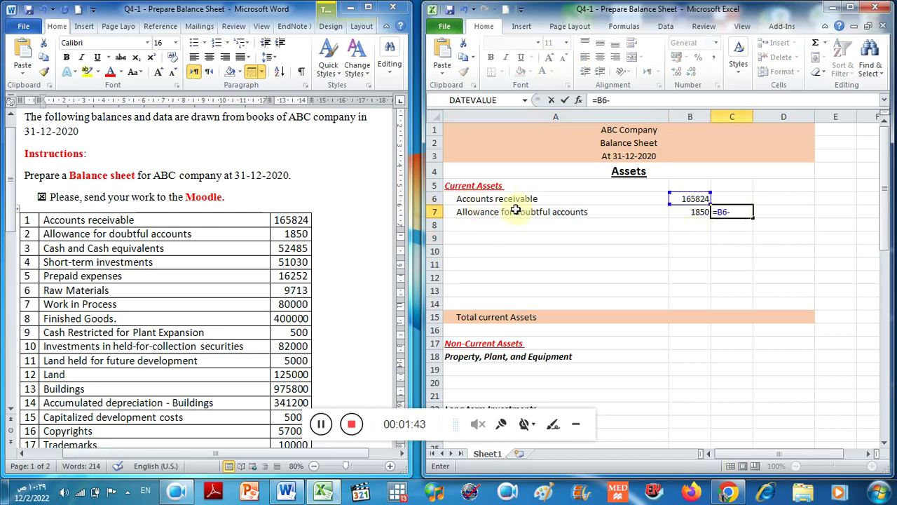
pyautogui.click(678, 212)
pyautogui.press('Return')
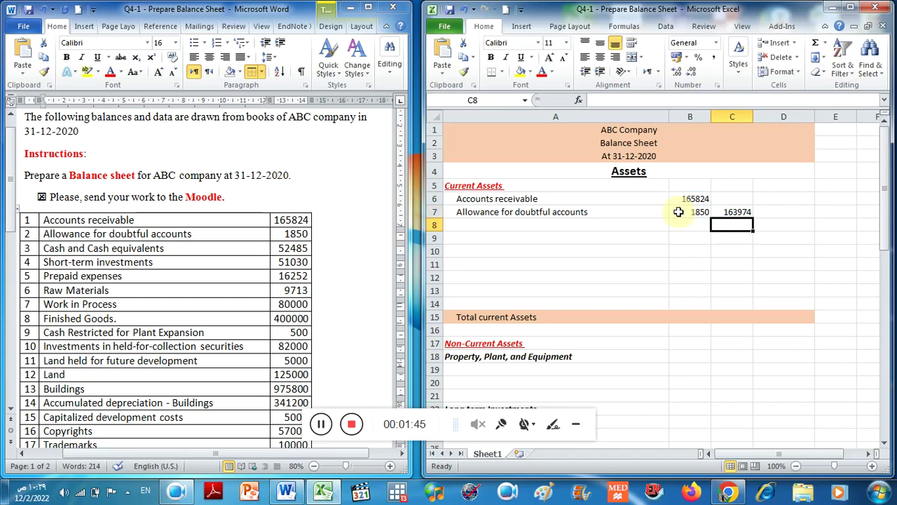
pyautogui.click(726, 213)
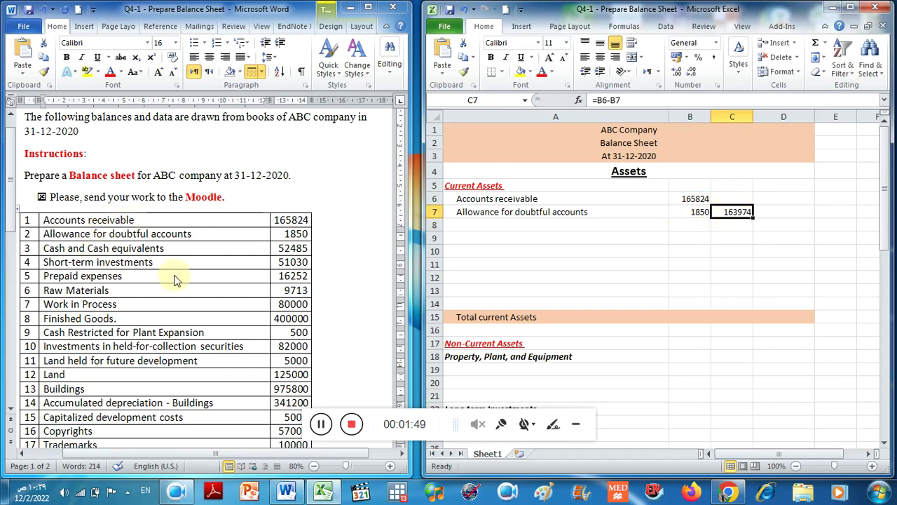
# - Copy the Cash and Cash equivalents, Short-term investments and Prepaid expenses rows from Word to A8 in Excel, and move their amounts to C8:C10
pyautogui.hotkey('alt', 'Tab')
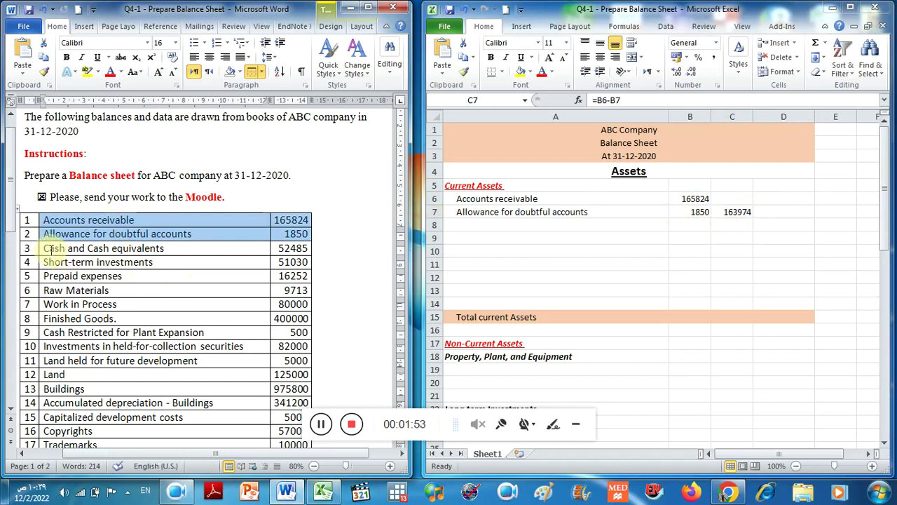
pyautogui.moveTo(46, 249); pyautogui.dragTo(288, 277)
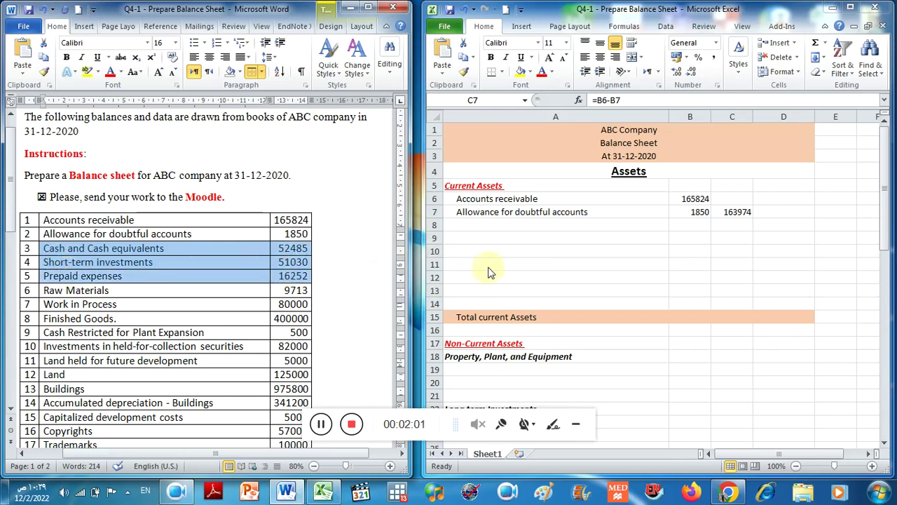
pyautogui.click(473, 224)
pyautogui.rightClick(469, 231)
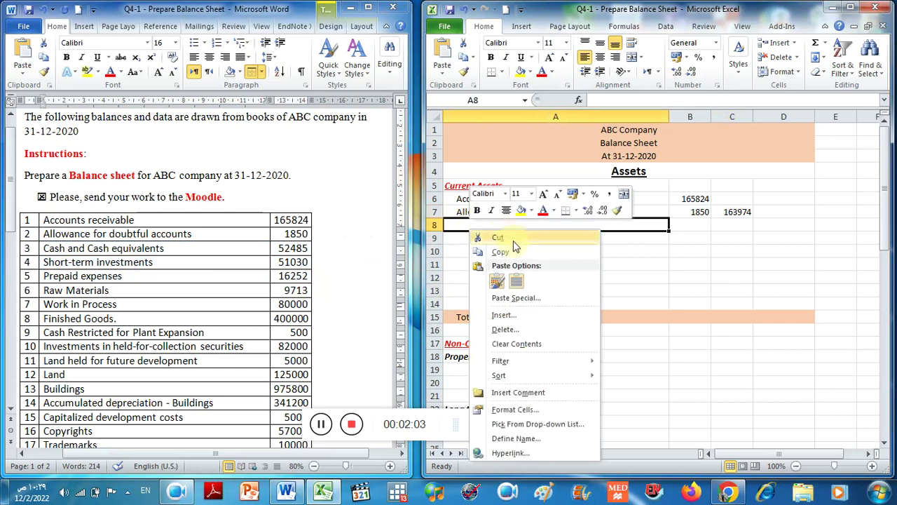
pyautogui.click(497, 280)
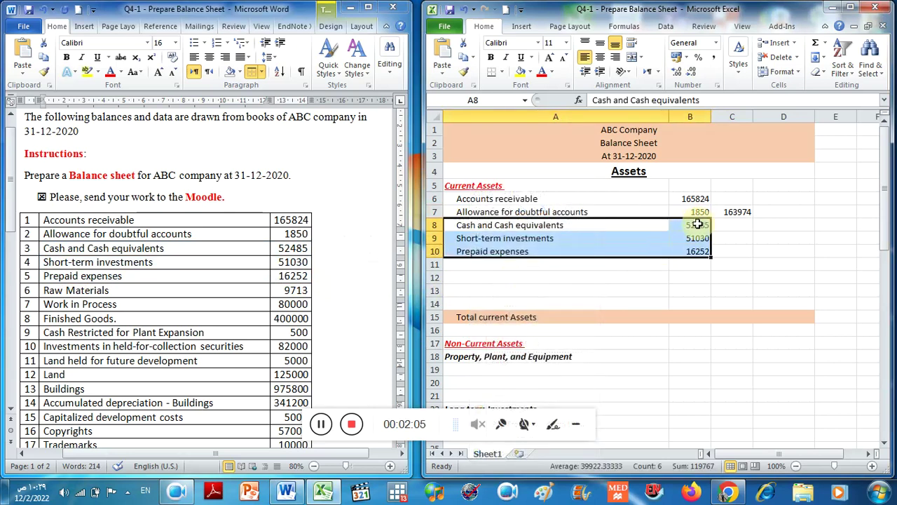
pyautogui.moveTo(690, 226); pyautogui.dragTo(753, 241)
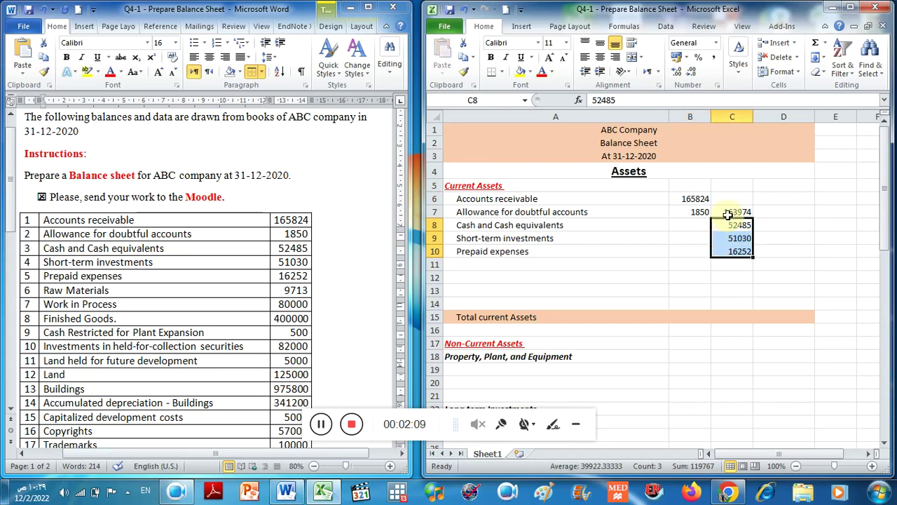
# - Review the current asset entries and amounts in rows 6 to 10, and return to the account list in Word
pyautogui.moveTo(472, 198); pyautogui.dragTo(687, 212)
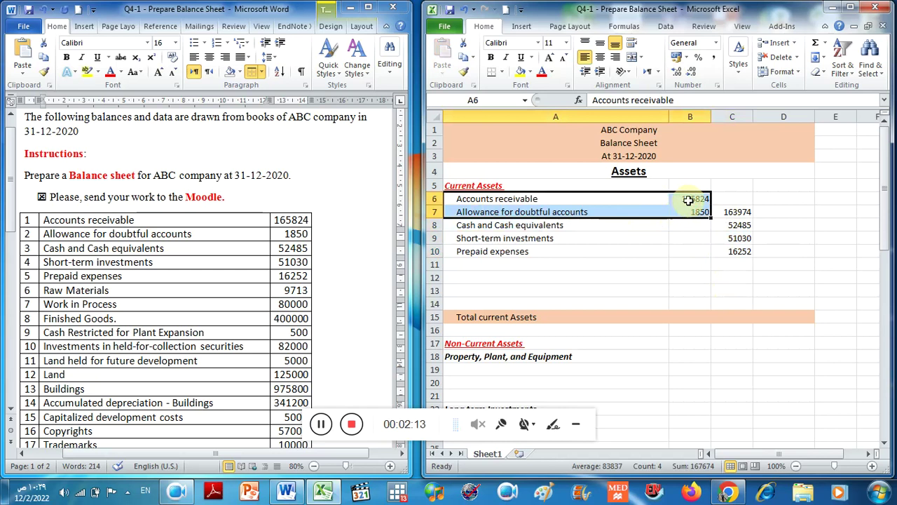
pyautogui.click(738, 210)
pyautogui.click(725, 225)
pyautogui.click(719, 236)
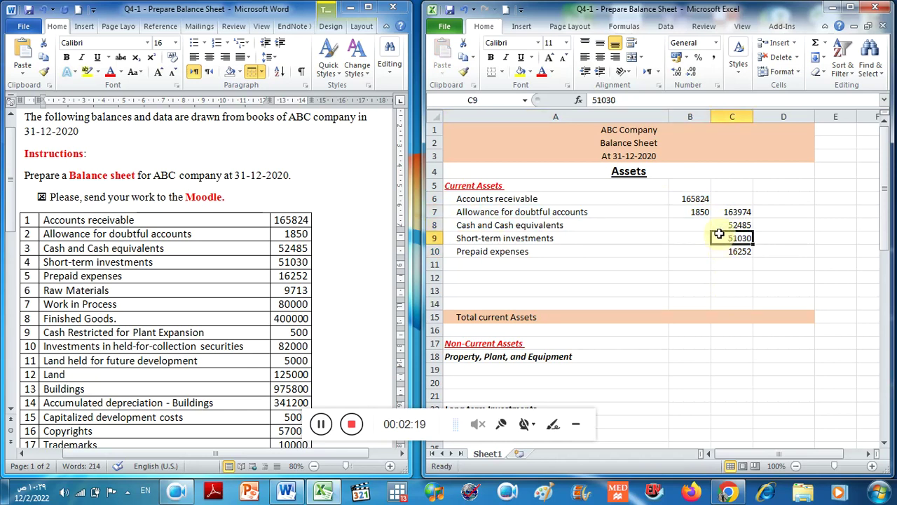
pyautogui.click(722, 252)
pyautogui.moveTo(729, 212); pyautogui.dragTo(729, 251)
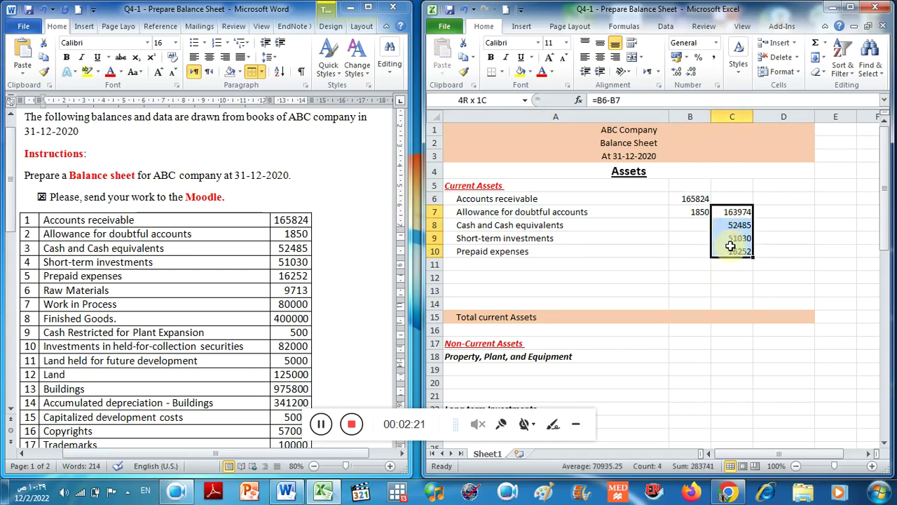
pyautogui.hotkey('alt', 'Tab')
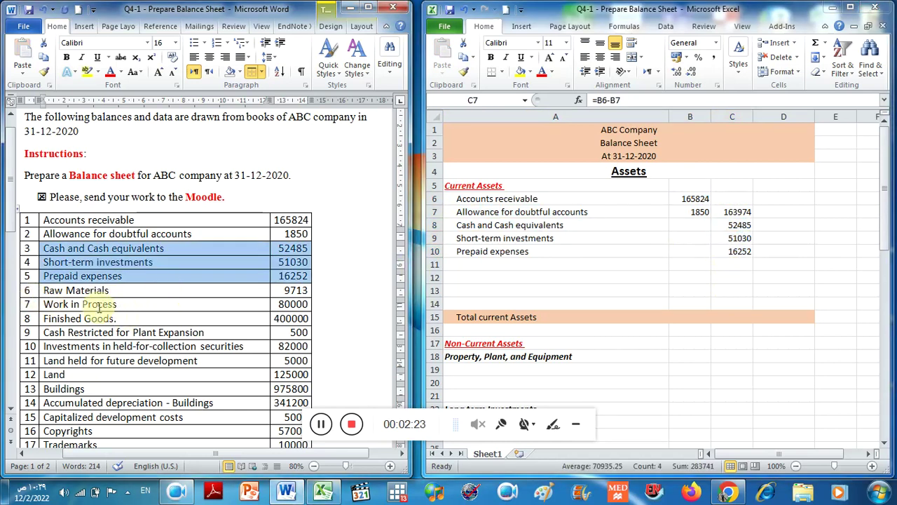
# - Enter the heading Inventories in A11 and copy the Raw Materials, Work in Process and Finished Goods rows from Word to A12, matching destination formatting
pyautogui.moveTo(85, 292); pyautogui.dragTo(84, 314)
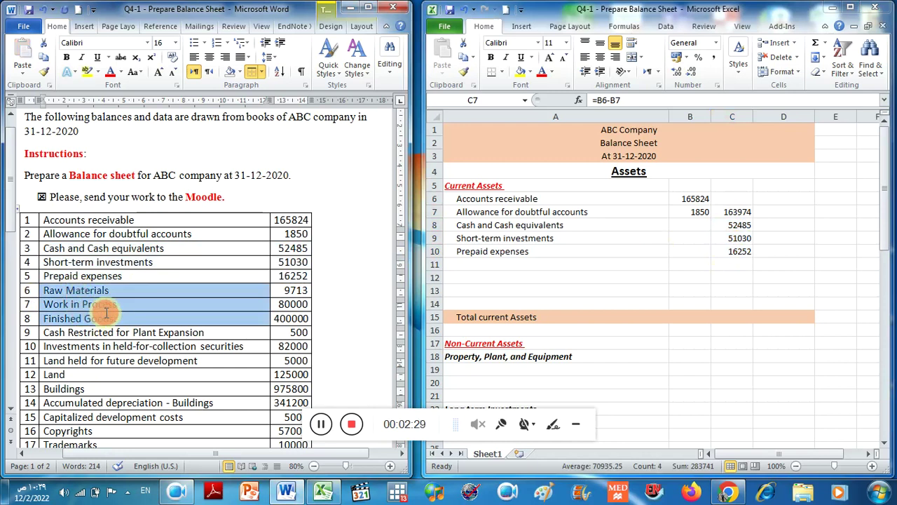
pyautogui.click(92, 293)
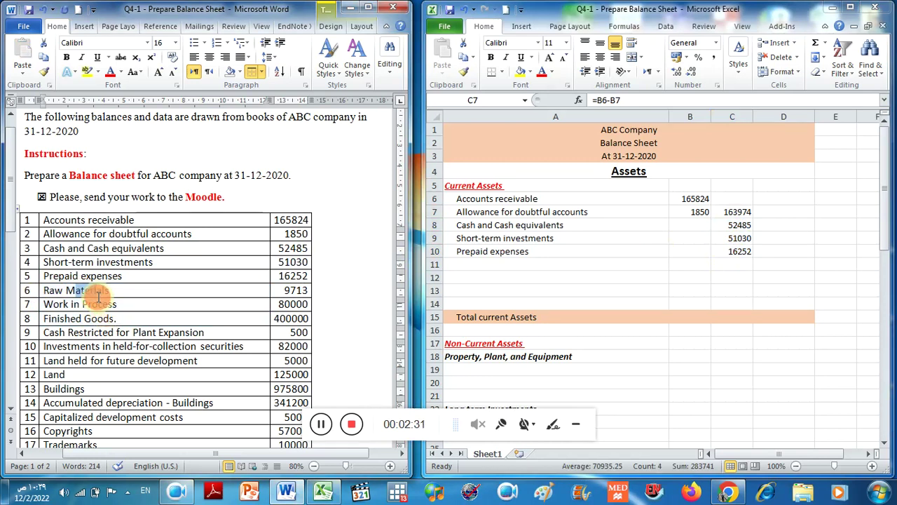
pyautogui.moveTo(70, 292); pyautogui.dragTo(283, 322)
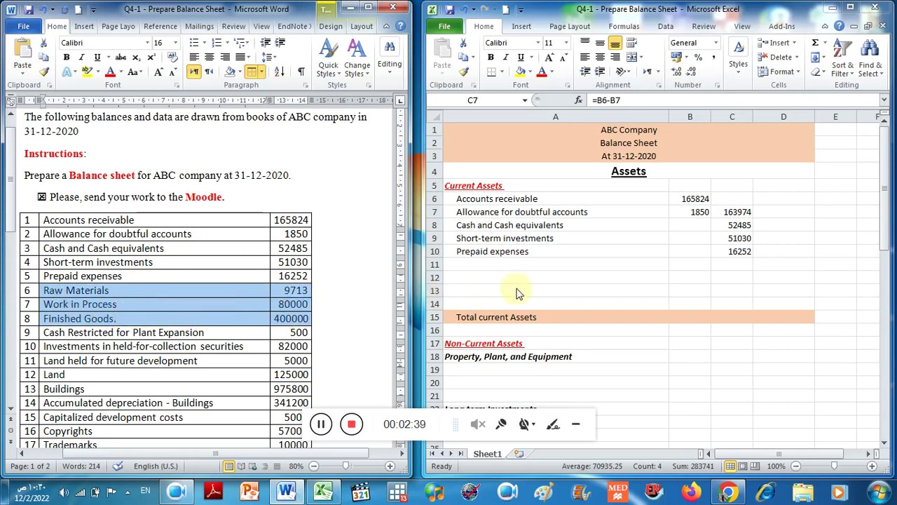
pyautogui.click(506, 226)
pyautogui.click(471, 276)
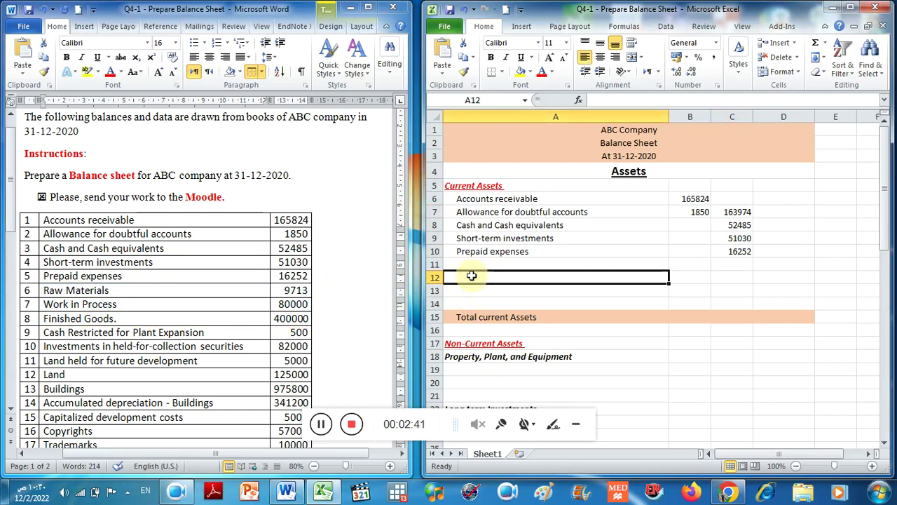
pyautogui.click(469, 264)
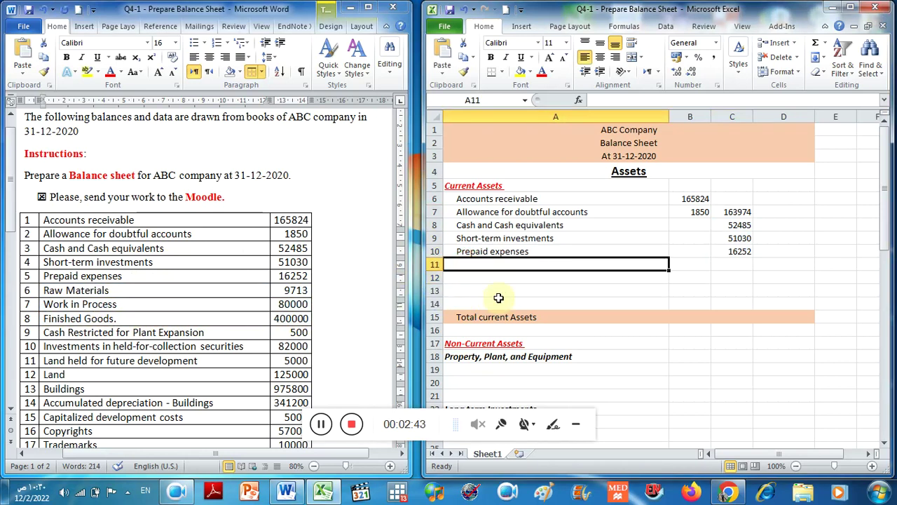
pyautogui.write('Inventories')
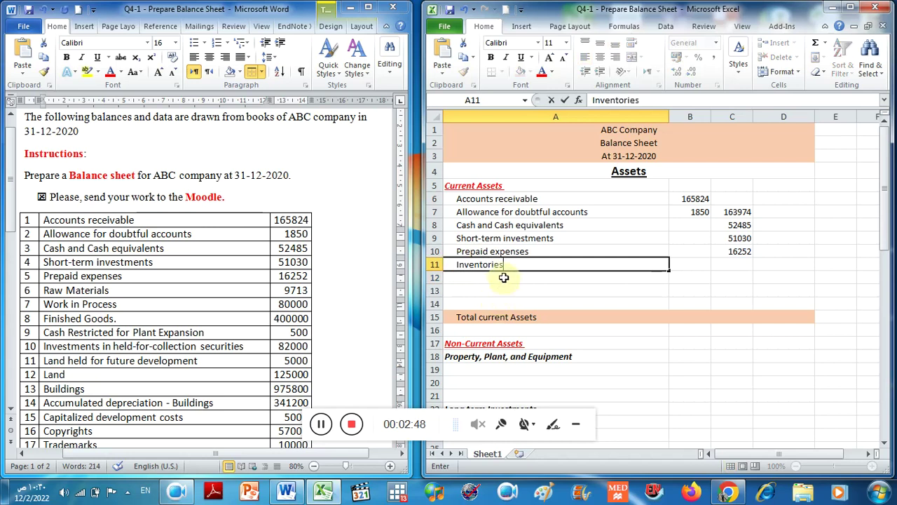
pyautogui.press('Return')
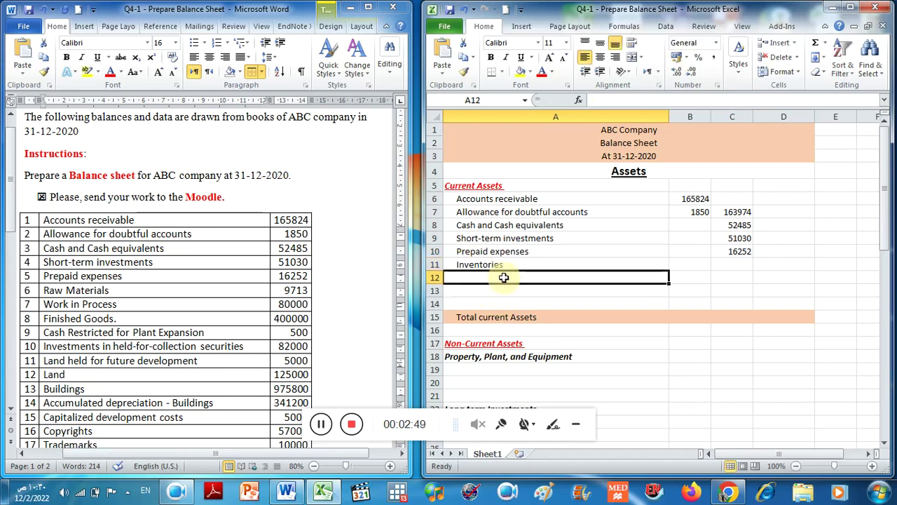
pyautogui.rightClick(504, 278)
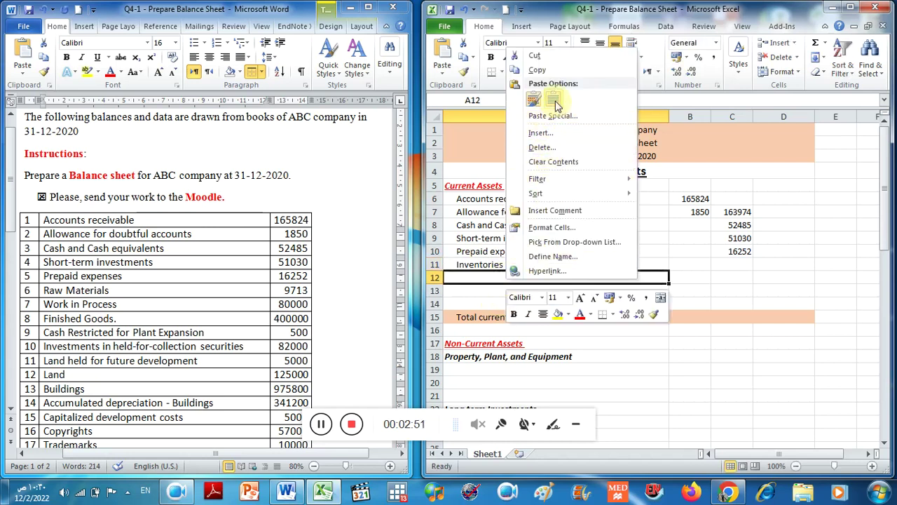
pyautogui.click(556, 105)
# - Total the three inventory amounts in C14 with the formula =SUM(B12:B14)
pyautogui.moveTo(473, 276); pyautogui.dragTo(485, 306)
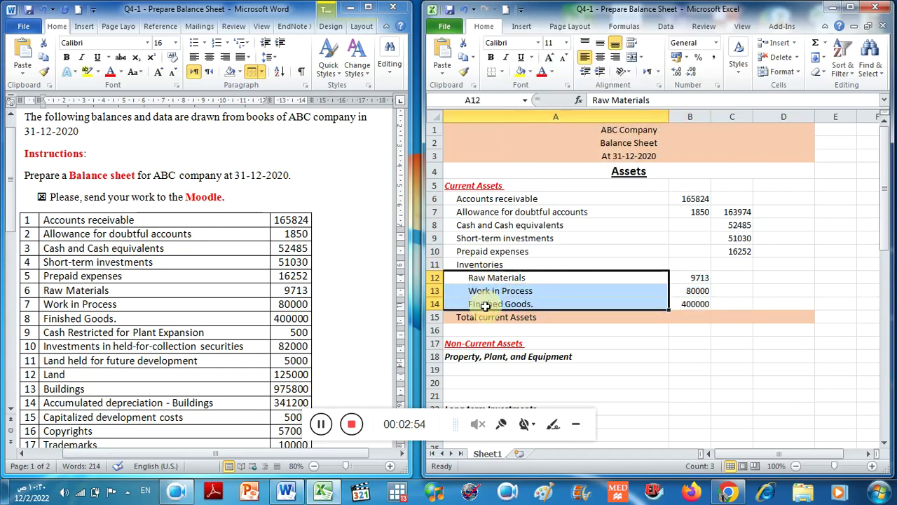
pyautogui.click(482, 264)
pyautogui.moveTo(662, 261); pyautogui.dragTo(733, 265)
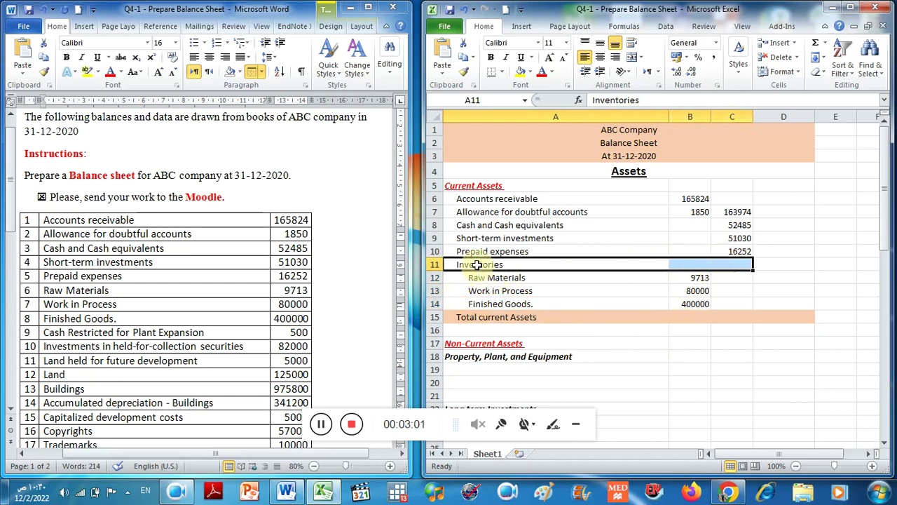
pyautogui.moveTo(489, 278); pyautogui.dragTo(464, 304)
pyautogui.moveTo(692, 278); pyautogui.dragTo(699, 303)
pyautogui.click(732, 303)
pyautogui.click(815, 43)
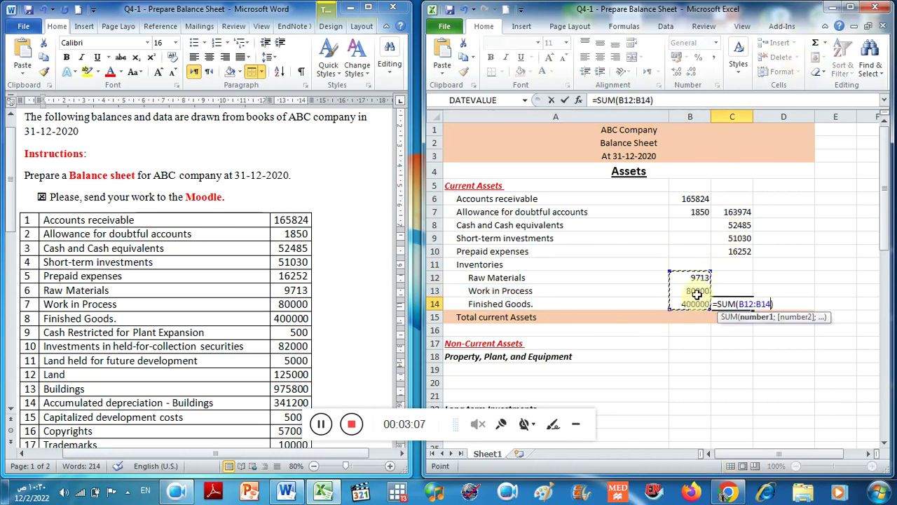
pyautogui.press('Return')
pyautogui.click(731, 305)
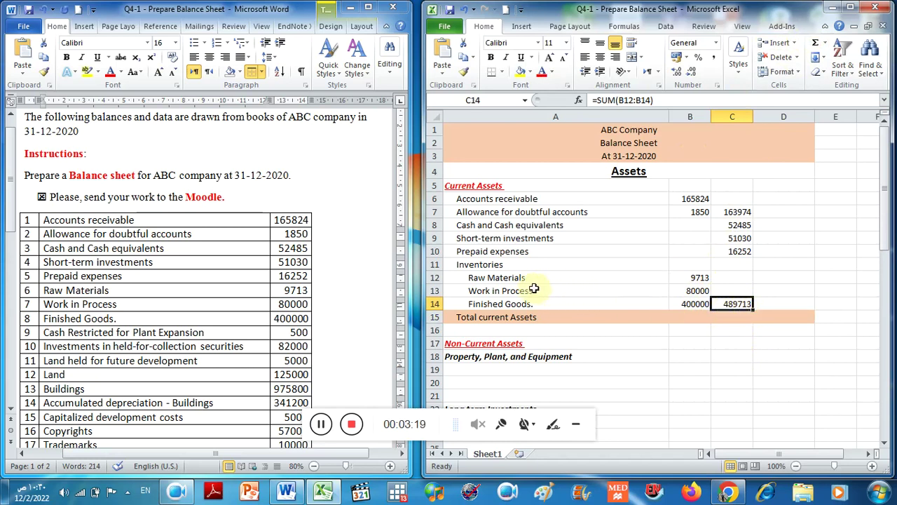
# - Calculate total current assets in D15 with the formula =SUM(C7:C14)
pyautogui.moveTo(742, 211); pyautogui.dragTo(729, 300)
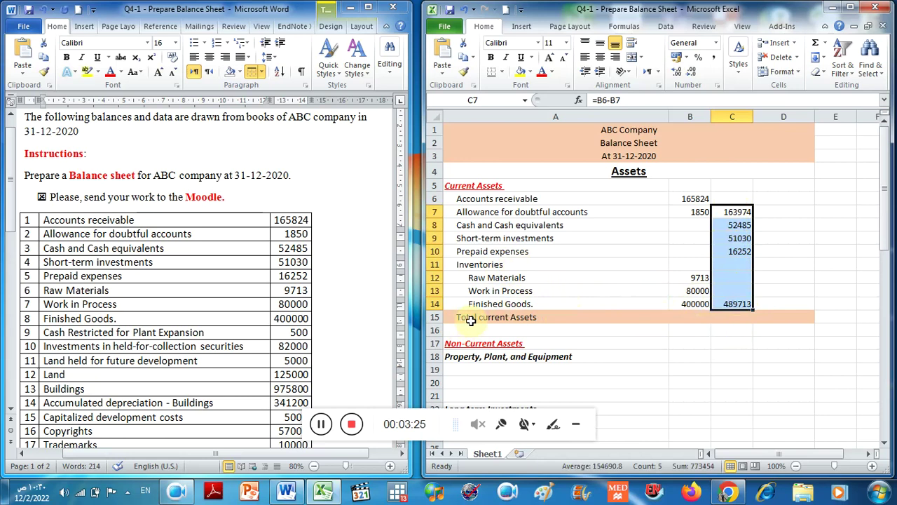
pyautogui.moveTo(70, 290); pyautogui.dragTo(116, 321)
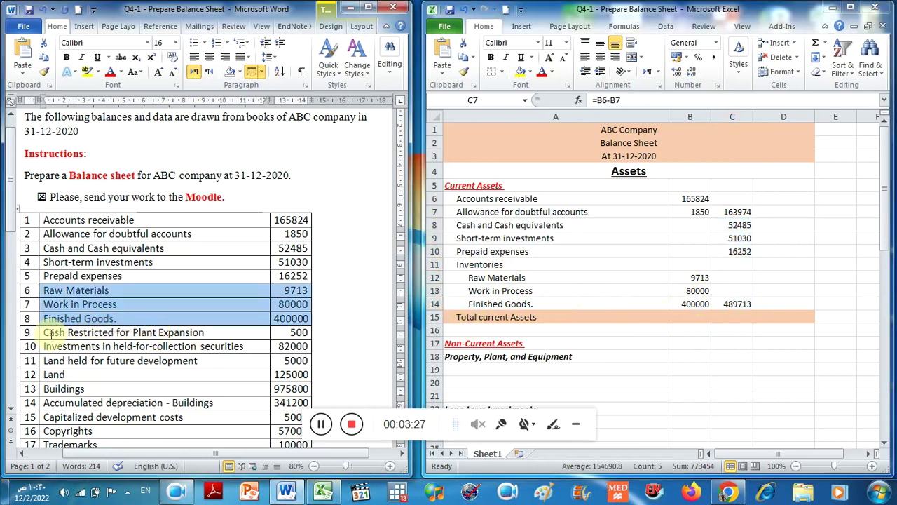
pyautogui.moveTo(49, 334); pyautogui.dragTo(77, 387)
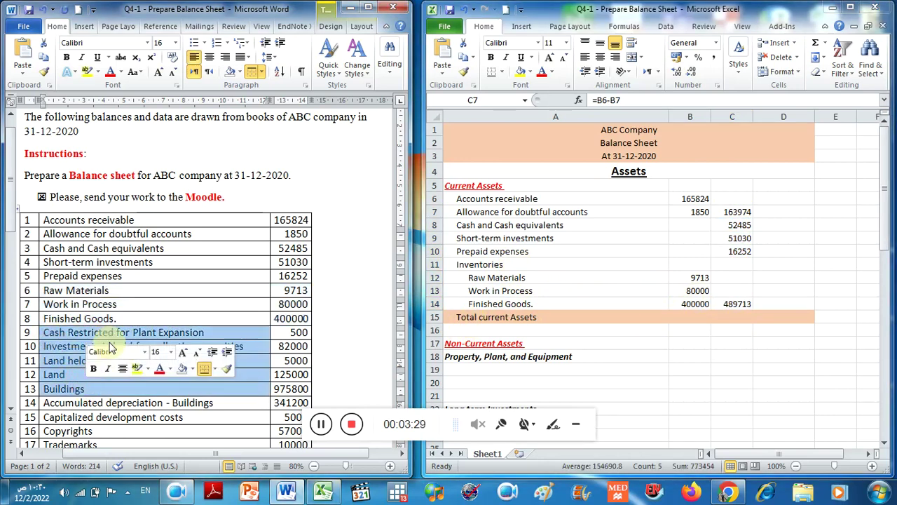
pyautogui.click(782, 315)
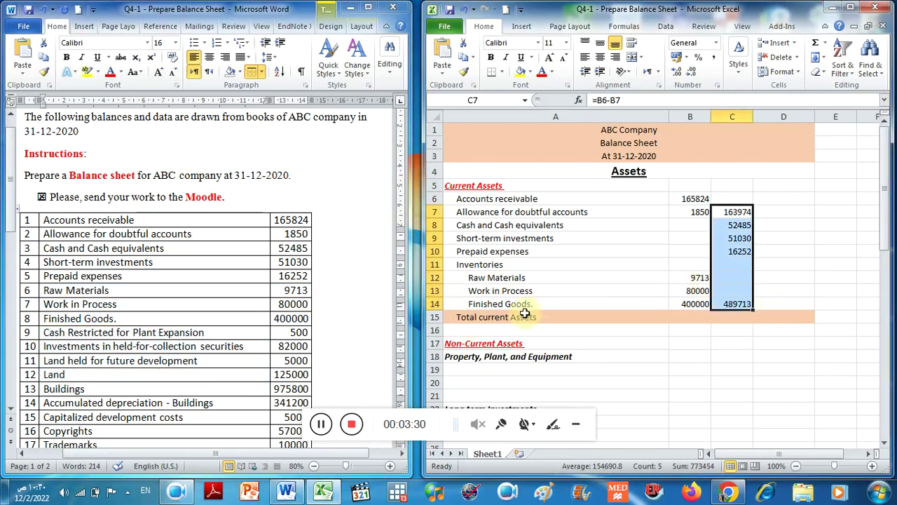
pyautogui.click(789, 319)
pyautogui.click(815, 44)
pyautogui.moveTo(732, 211); pyautogui.dragTo(729, 304)
pyautogui.press('Return')
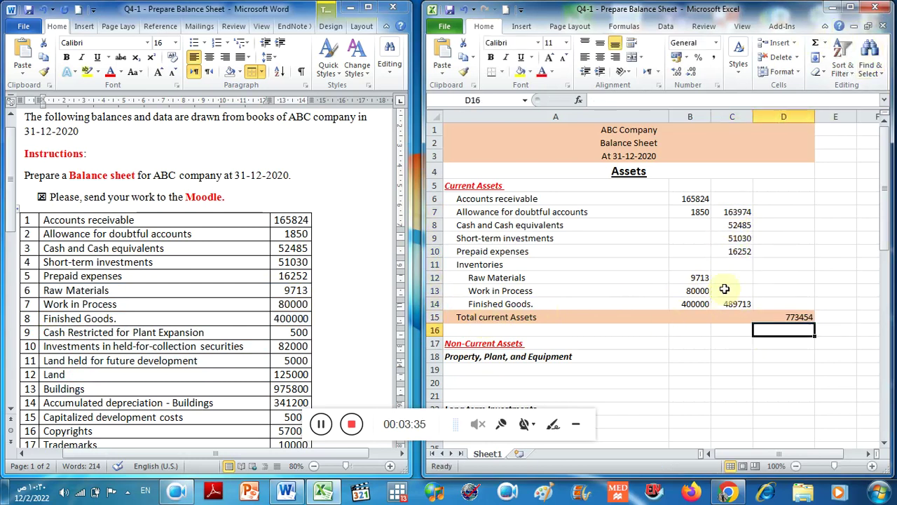
pyautogui.click(792, 315)
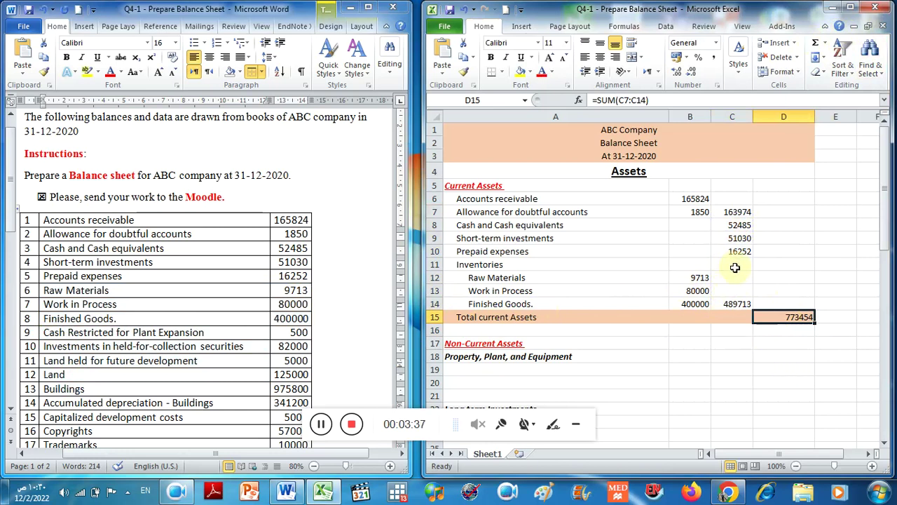
# - Format the amounts in columns B to D with comma style and no decimal places
pyautogui.moveTo(697, 201); pyautogui.dragTo(776, 224)
pyautogui.scroll(9, 778, 210)
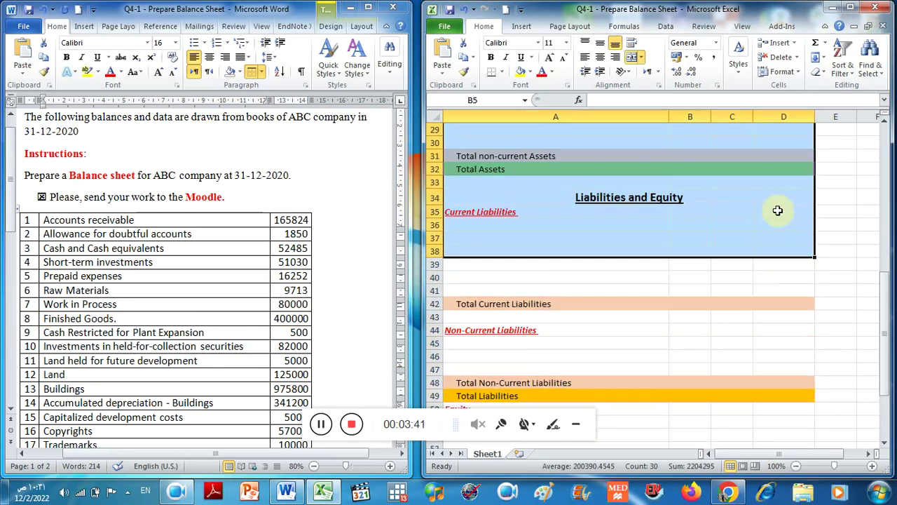
pyautogui.moveTo(690, 117); pyautogui.dragTo(778, 119)
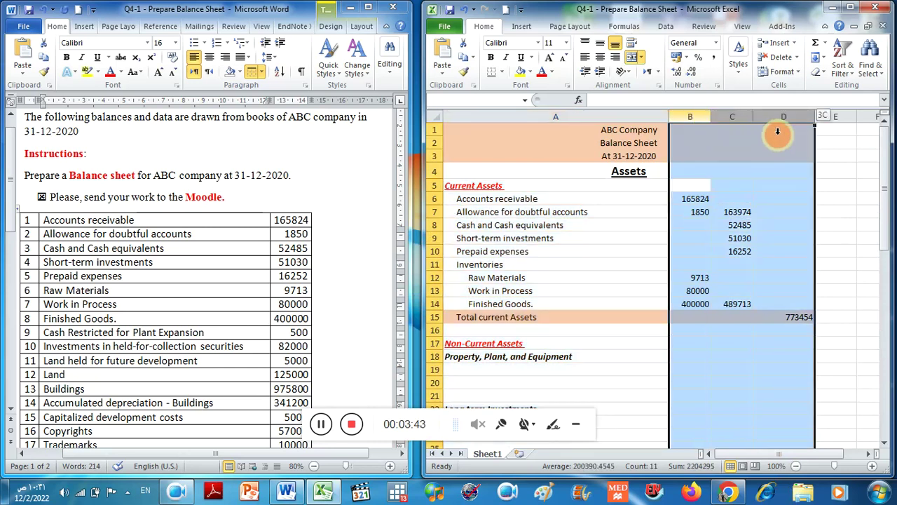
pyautogui.click(715, 60)
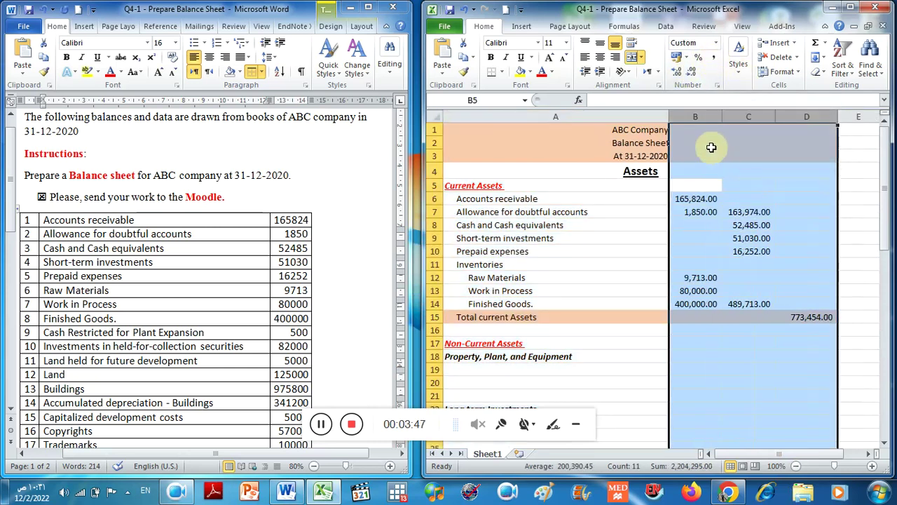
pyautogui.click(691, 74)
pyautogui.click(692, 75)
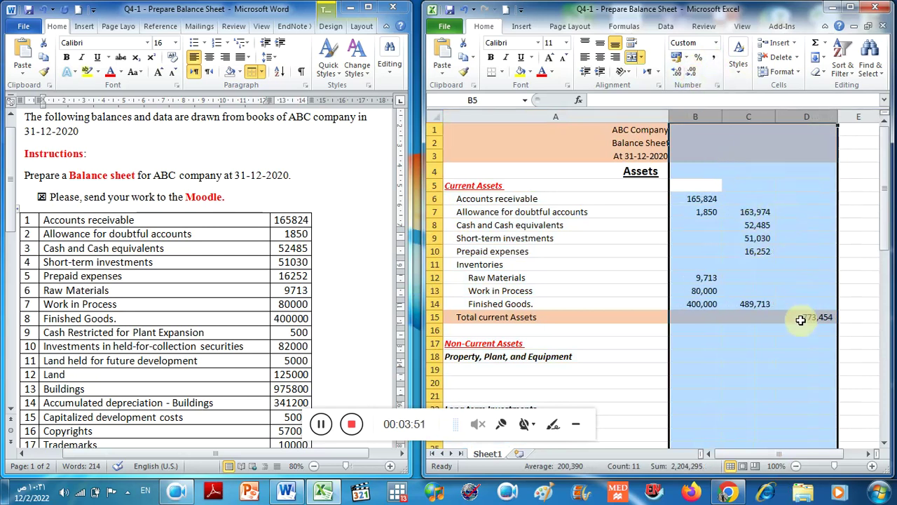
pyautogui.click(831, 335)
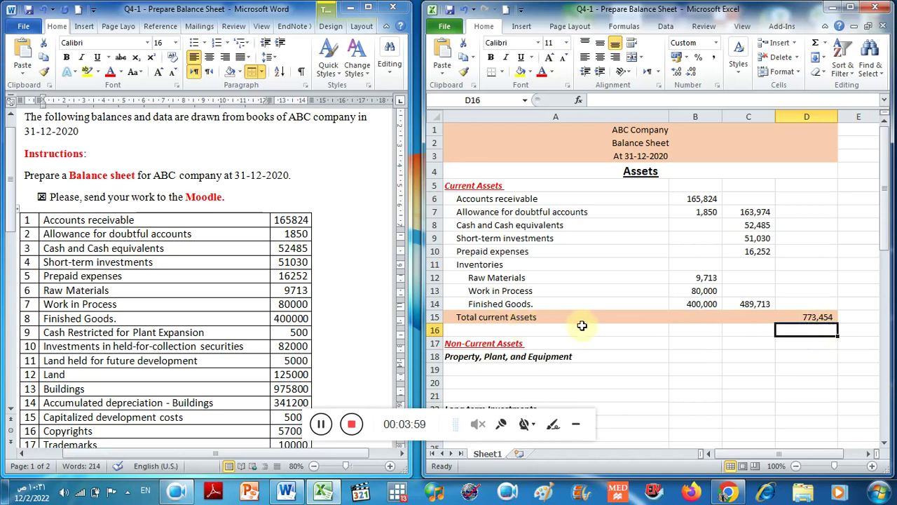
# - Compare Cash Restricted for Plant Expansion and the following accounts in Word with the sheet's non-current asset sections and its Cash and Cash equivalents row
pyautogui.click(110, 286)
pyautogui.moveTo(45, 332); pyautogui.dragTo(265, 388)
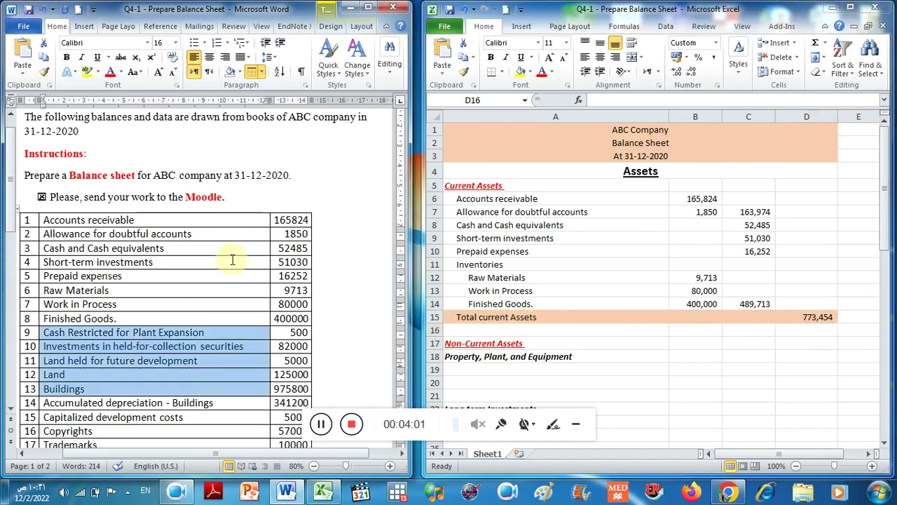
pyautogui.scroll(-3, 232, 259)
pyautogui.scroll(-3, 491, 361)
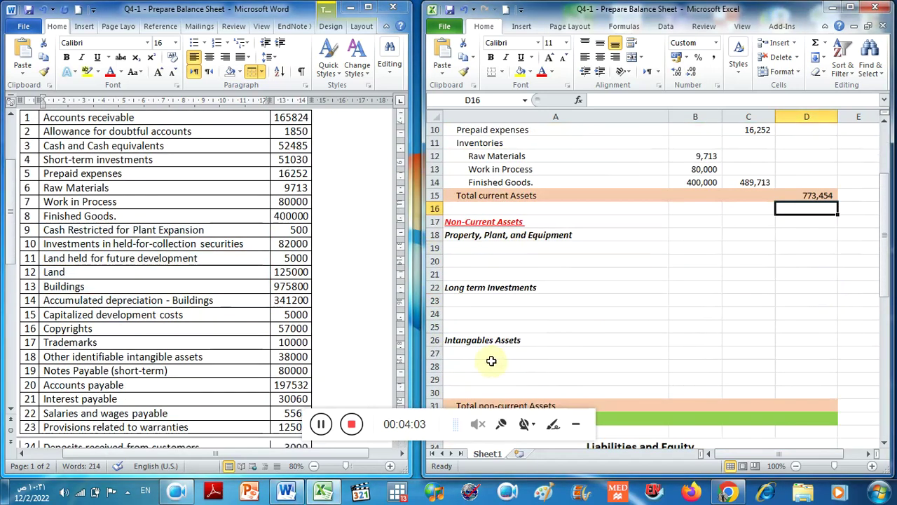
pyautogui.scroll(-1, 491, 360)
pyautogui.click(70, 222)
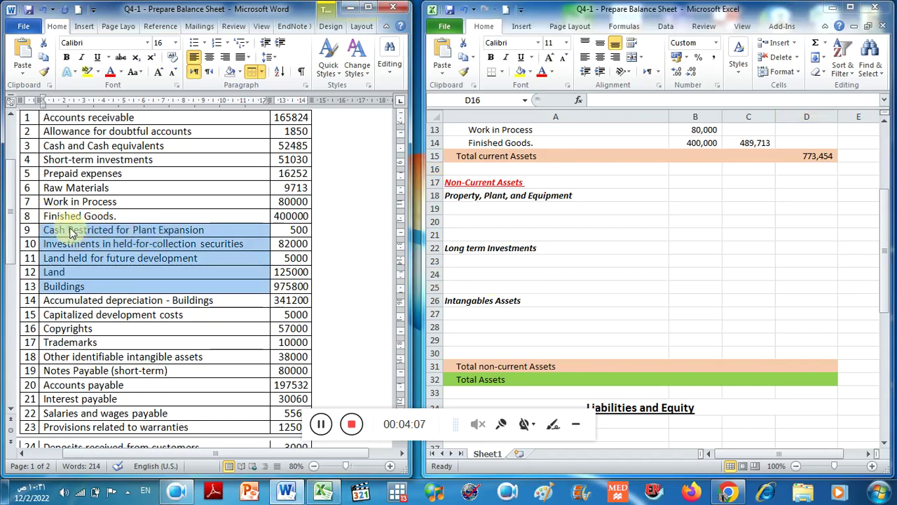
pyautogui.click(69, 229)
pyautogui.moveTo(58, 232); pyautogui.dragTo(180, 235)
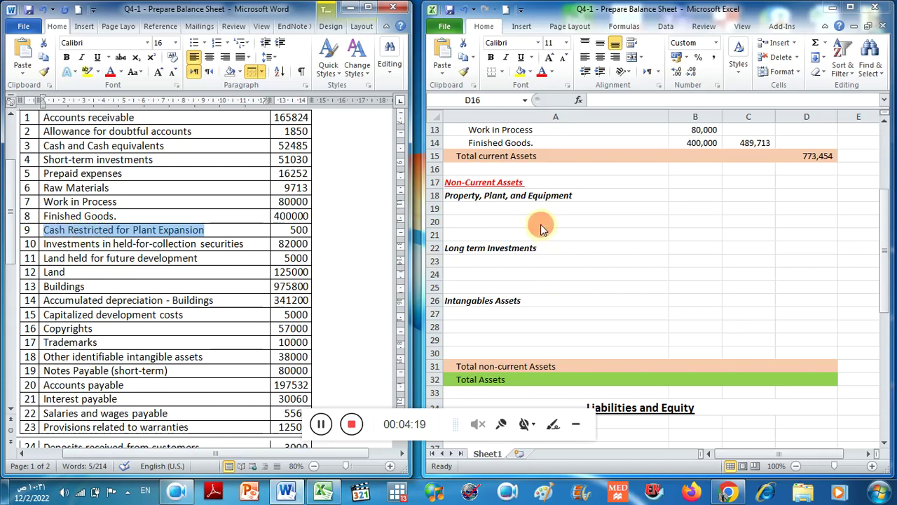
pyautogui.scroll(4, 537, 223)
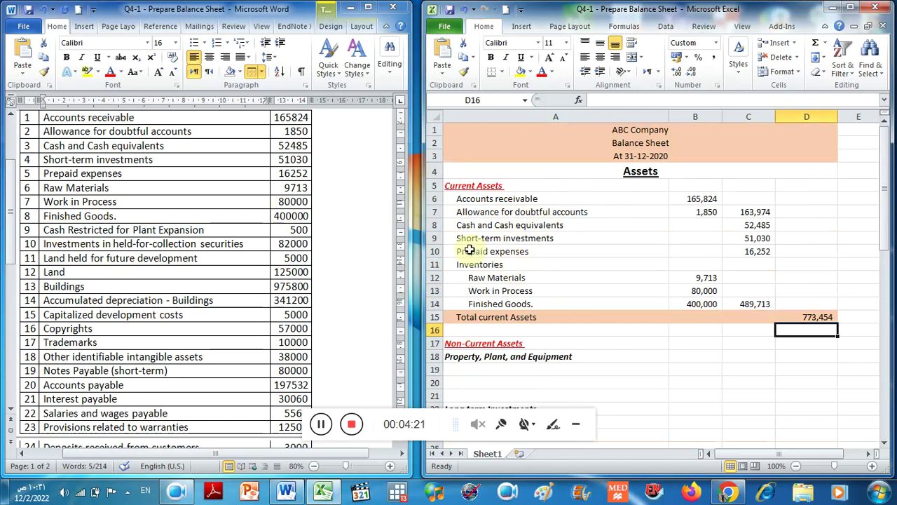
pyautogui.moveTo(484, 226); pyautogui.dragTo(744, 226)
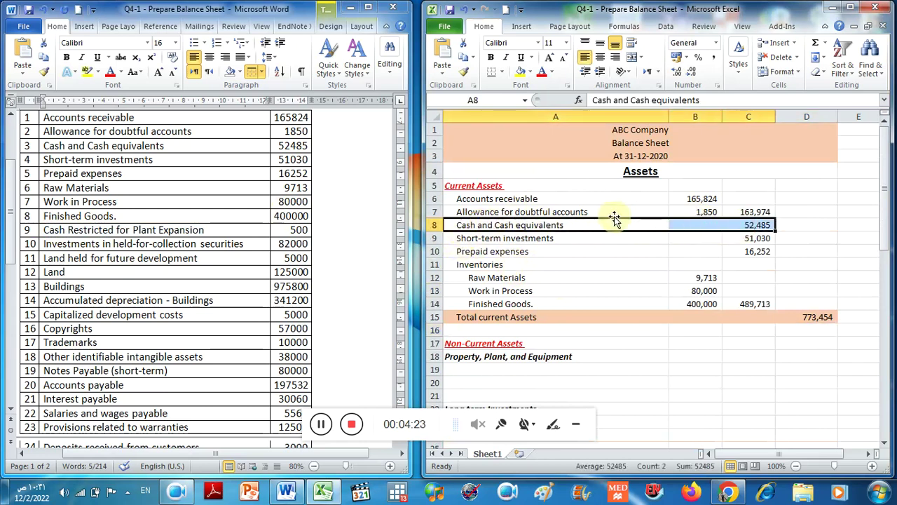
pyautogui.click(72, 234)
pyautogui.click(64, 237)
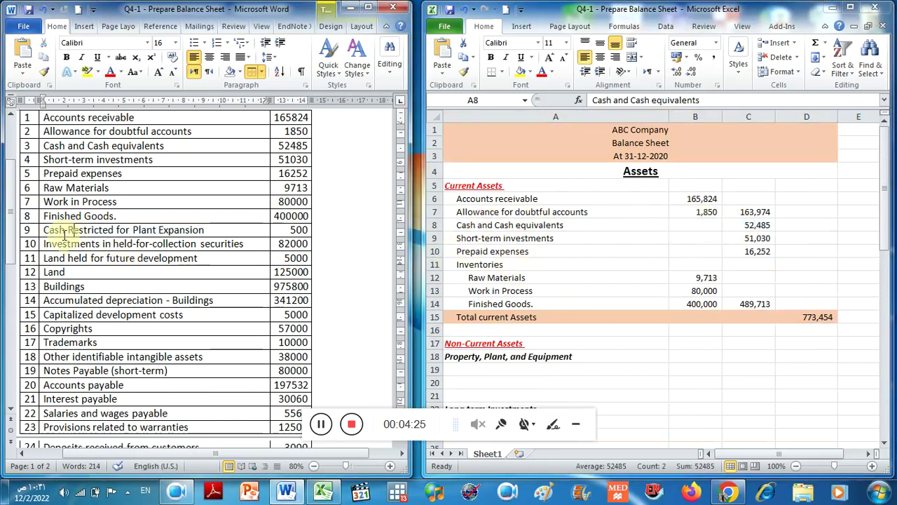
# - Copy the Cash Restricted for Plant Expansion, Investments in held-for-collection securities and Land held for future development rows from Word to A23, and move their amounts to C23:C25
pyautogui.moveTo(61, 230); pyautogui.dragTo(285, 254)
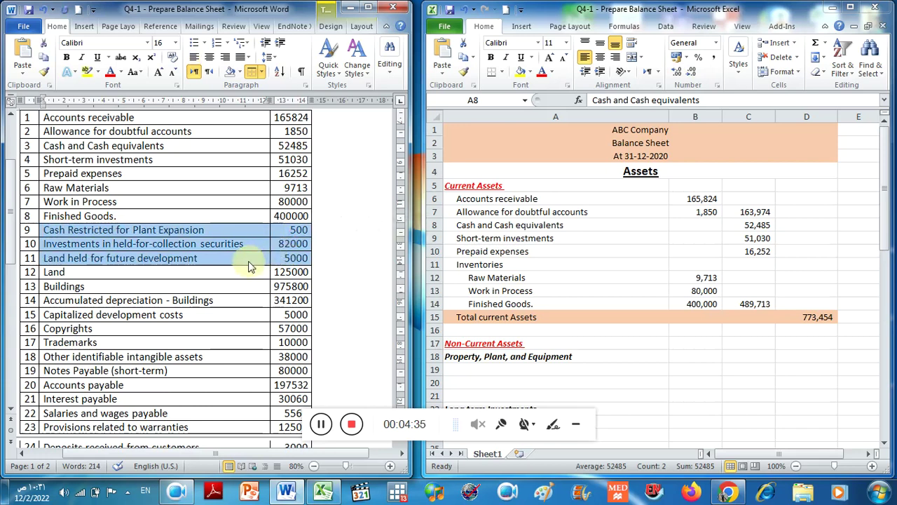
pyautogui.rightClick(272, 256)
pyautogui.click(306, 284)
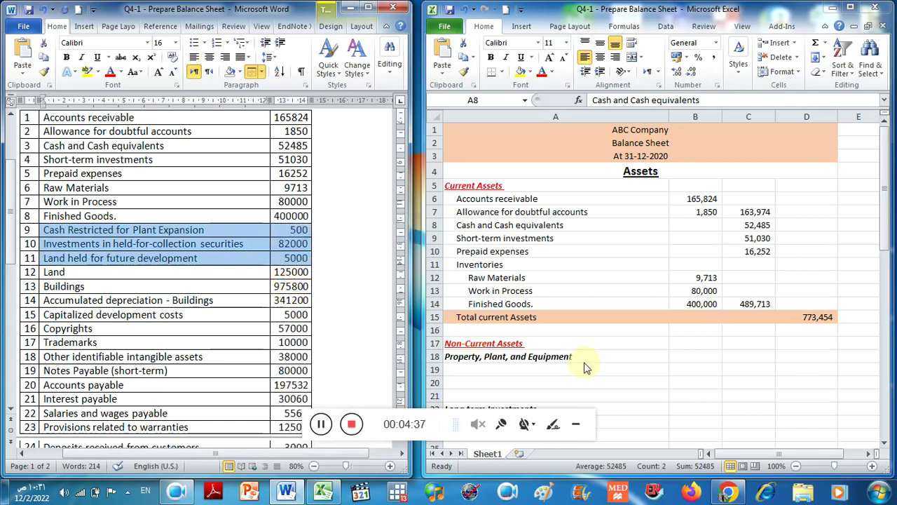
pyautogui.scroll(-4, 509, 319)
pyautogui.click(458, 261)
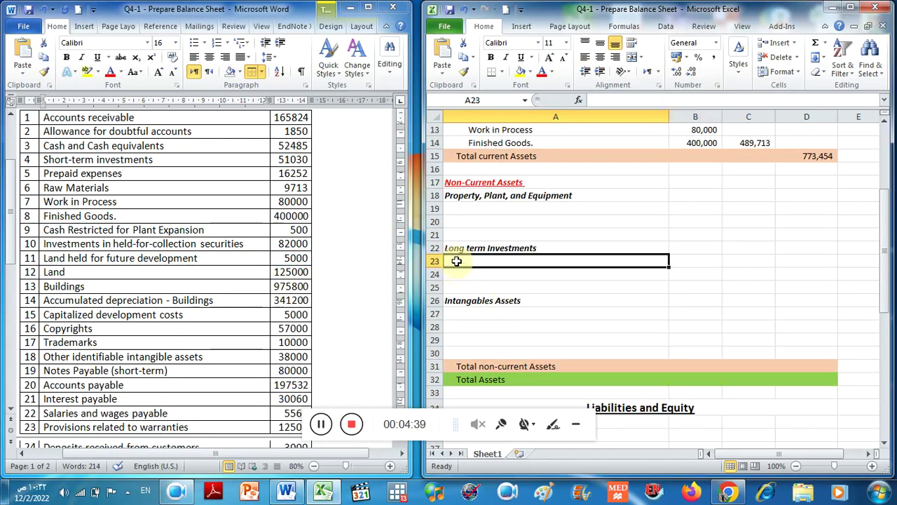
pyautogui.rightClick(457, 261)
pyautogui.click(505, 82)
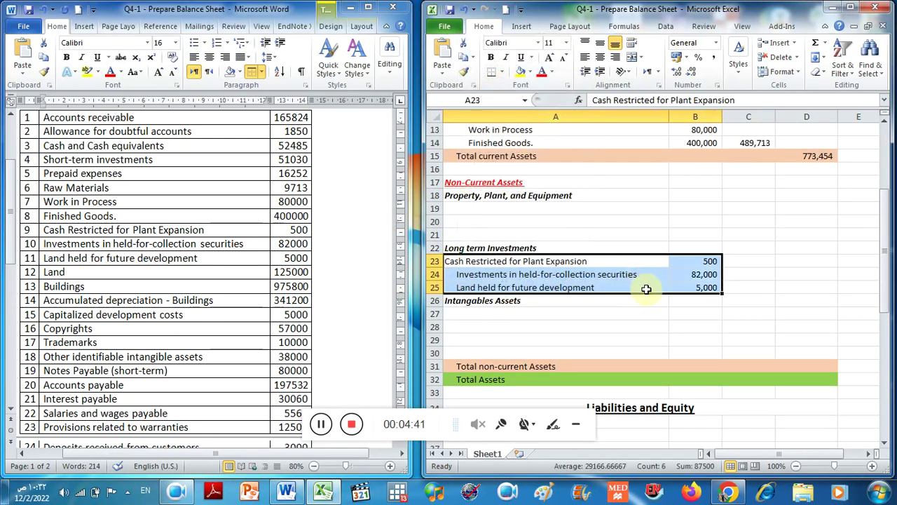
pyautogui.scroll(1, 655, 282)
pyautogui.moveTo(698, 300); pyautogui.dragTo(734, 323)
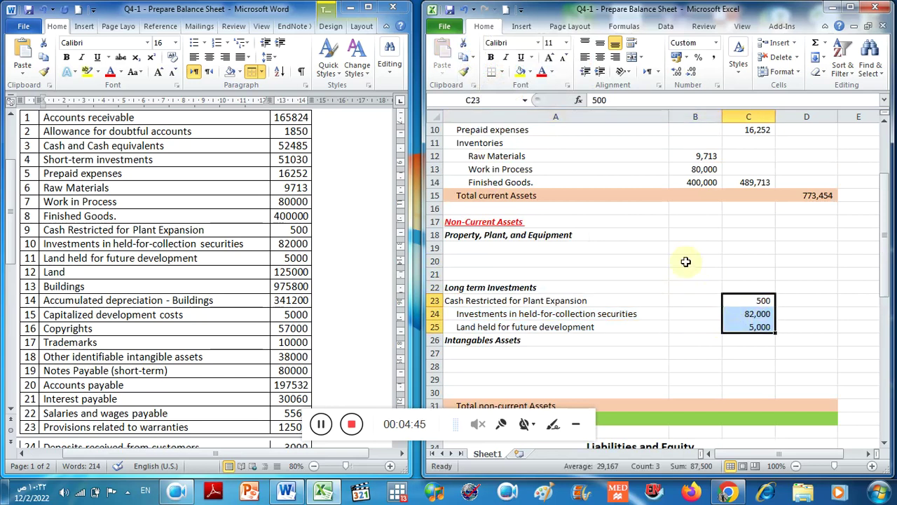
# - Apply the formatting of the Investments in held-for-collection securities label to the Cash Restricted for Plant Expansion label in A23
pyautogui.click(696, 116)
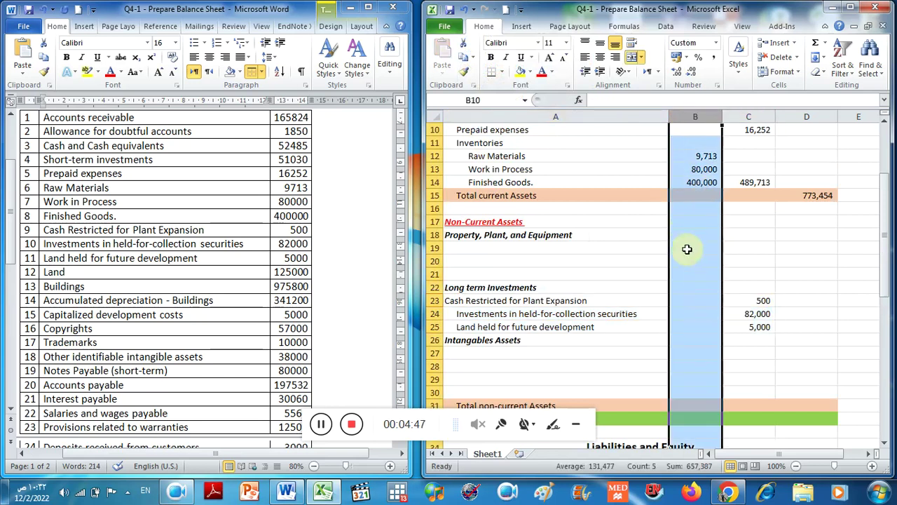
pyautogui.moveTo(748, 303); pyautogui.dragTo(747, 323)
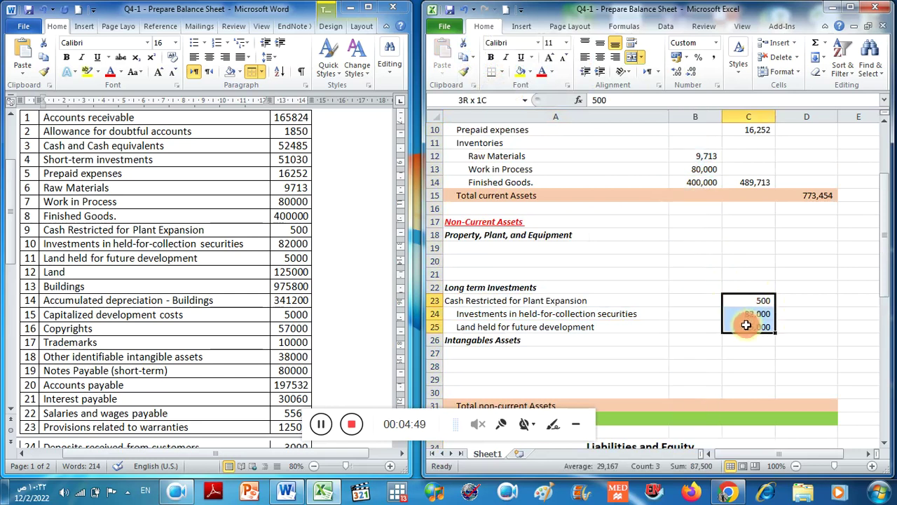
pyautogui.moveTo(823, 177); pyautogui.dragTo(822, 280)
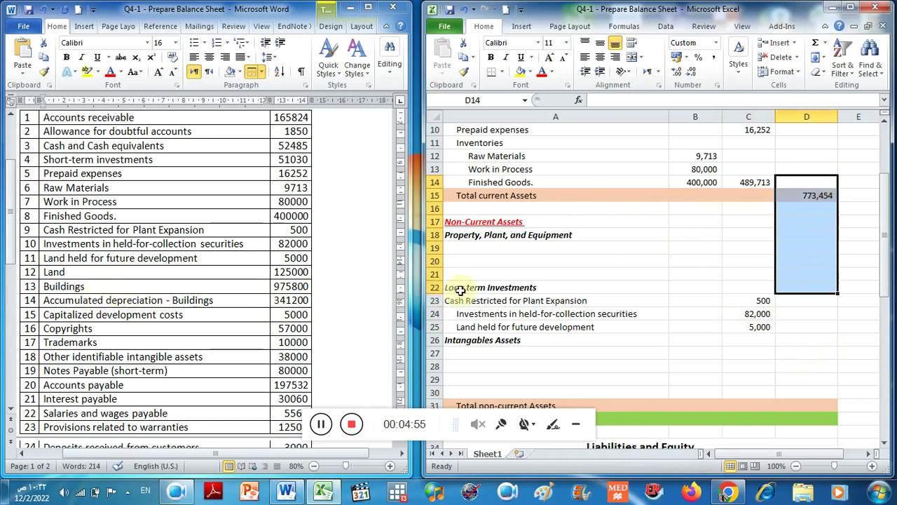
pyautogui.click(482, 319)
pyautogui.click(464, 72)
pyautogui.click(483, 301)
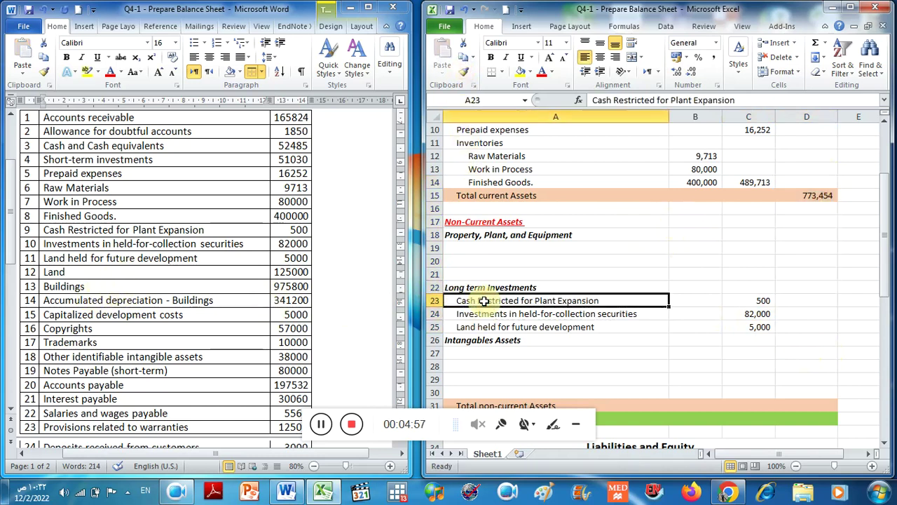
# - Copy the Land, Buildings and Accumulated depreciation - Buildings rows from Word to A19 with destination formatting, and move Land's amount to C19
pyautogui.click(260, 274)
pyautogui.scroll(-1, 67, 283)
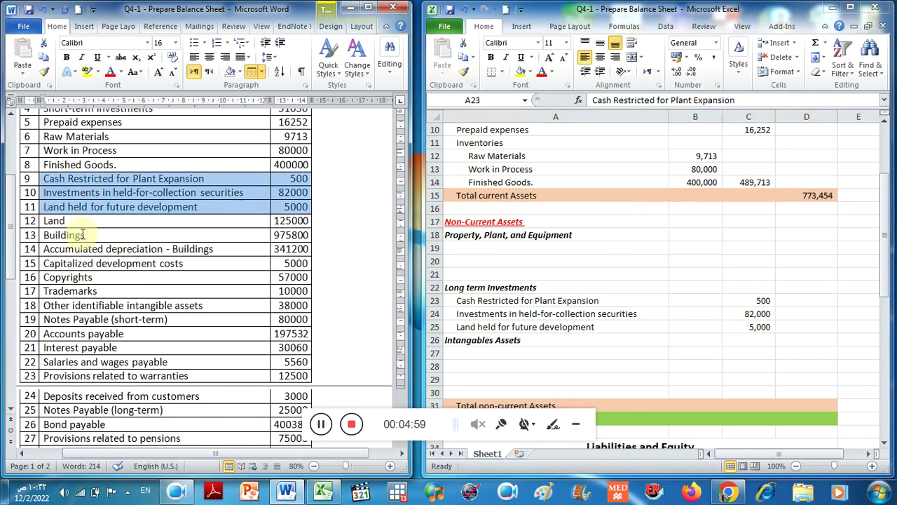
pyautogui.click(83, 221)
pyautogui.moveTo(84, 221); pyautogui.dragTo(286, 247)
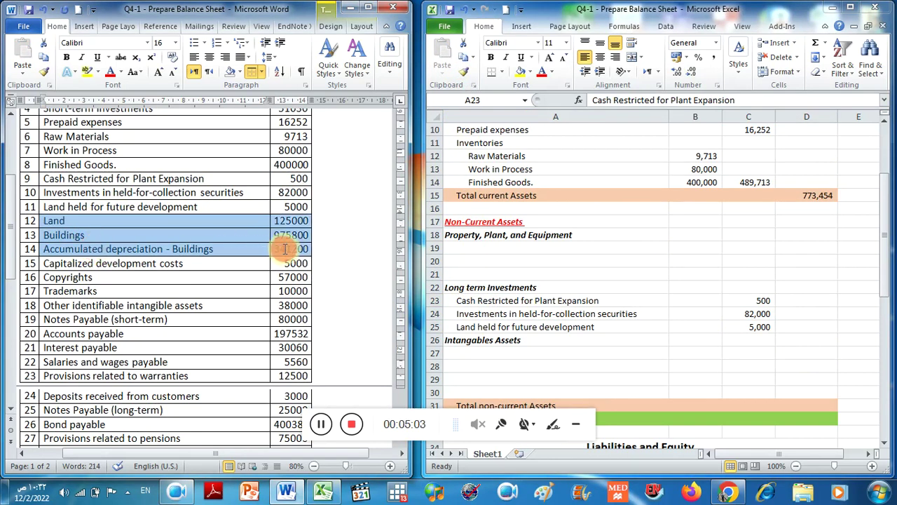
pyautogui.rightClick(201, 240)
pyautogui.click(227, 260)
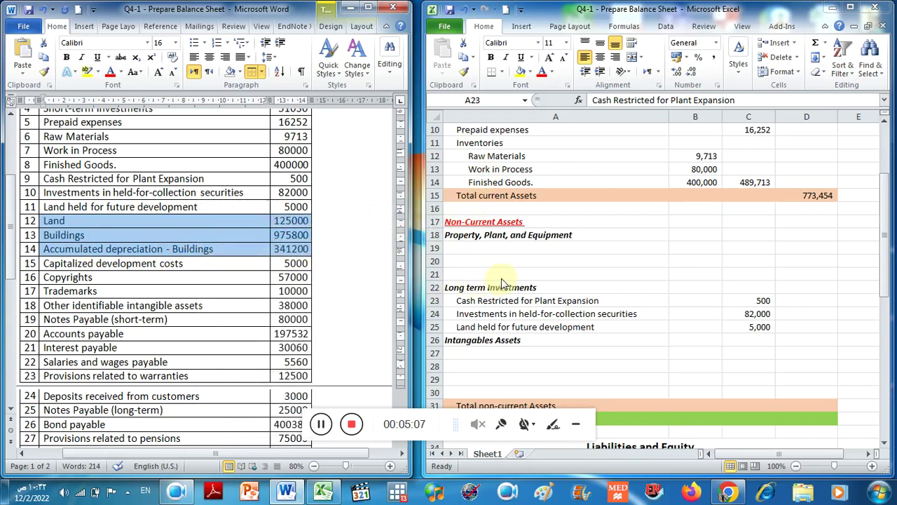
pyautogui.click(459, 247)
pyautogui.rightClick(466, 244)
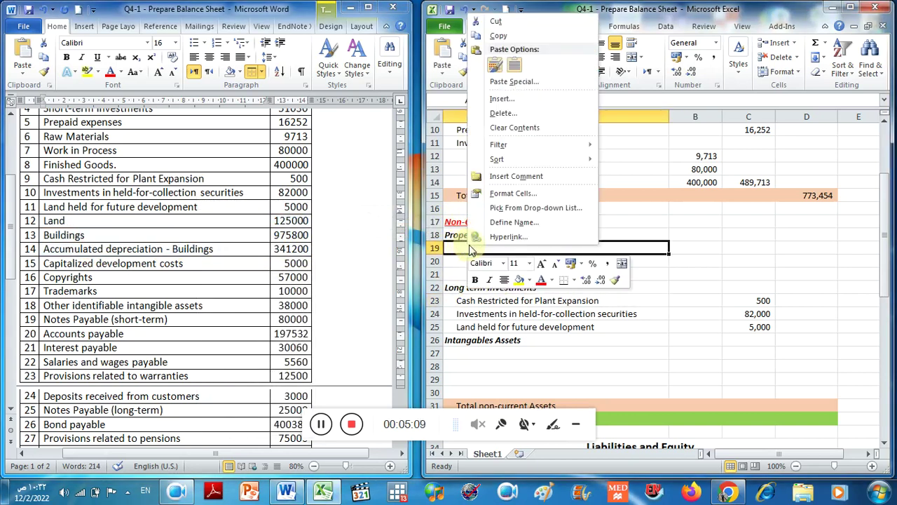
pyautogui.click(512, 67)
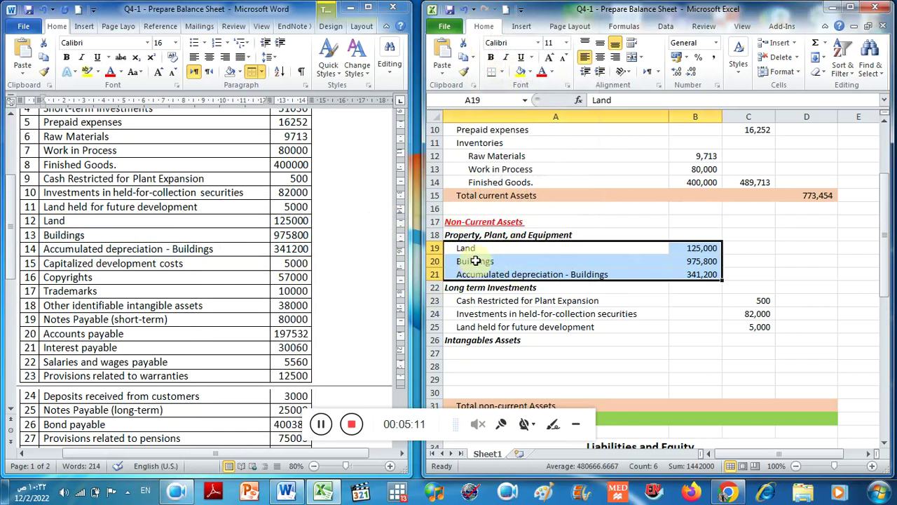
pyautogui.click(711, 248)
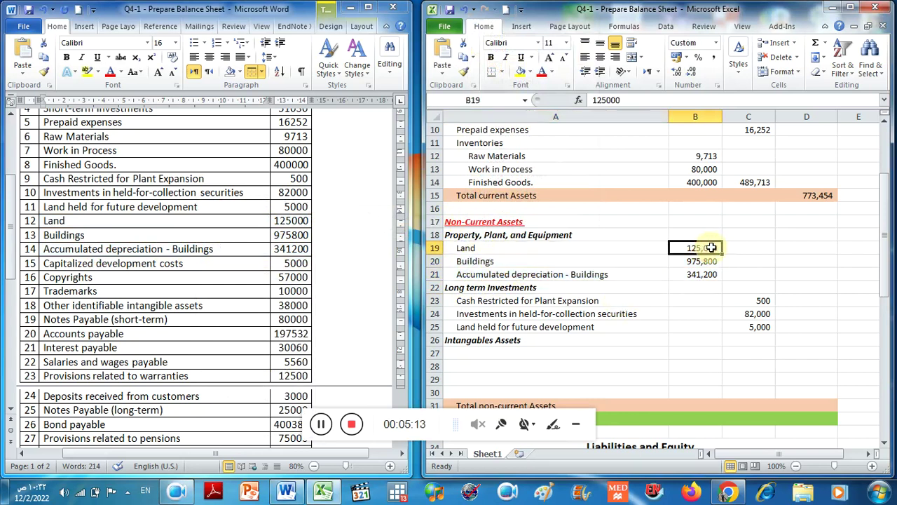
pyautogui.moveTo(722, 248); pyautogui.dragTo(733, 248)
# - Calculate the net value of Buildings after accumulated depreciation in C21 with the formula =B20-B21
pyautogui.moveTo(608, 260); pyautogui.dragTo(683, 273)
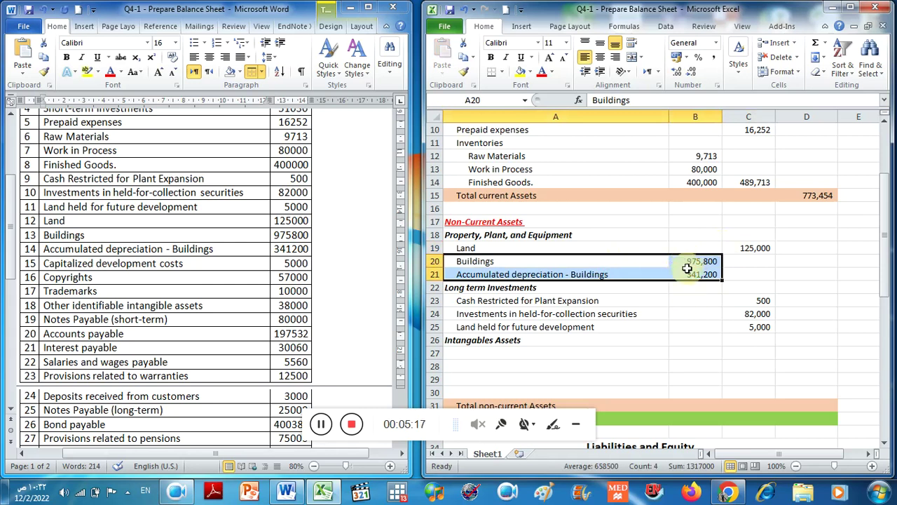
pyautogui.click(746, 274)
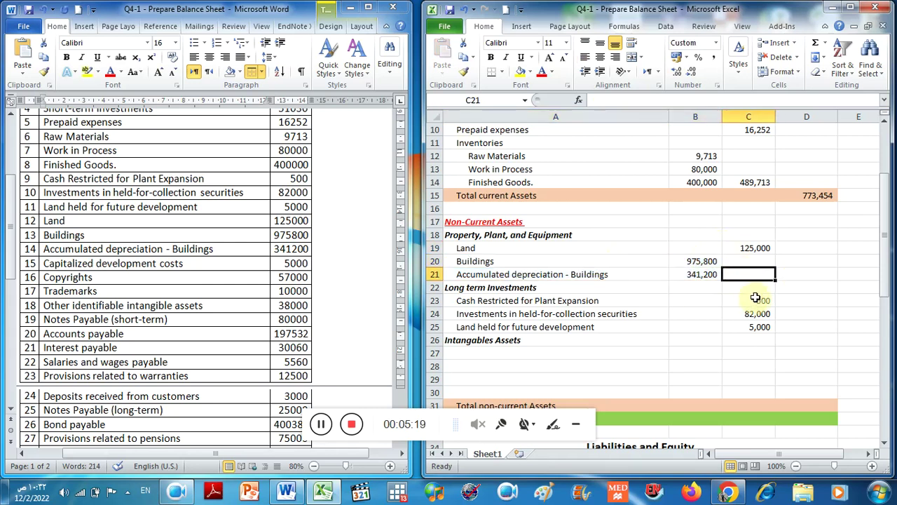
pyautogui.write('=')
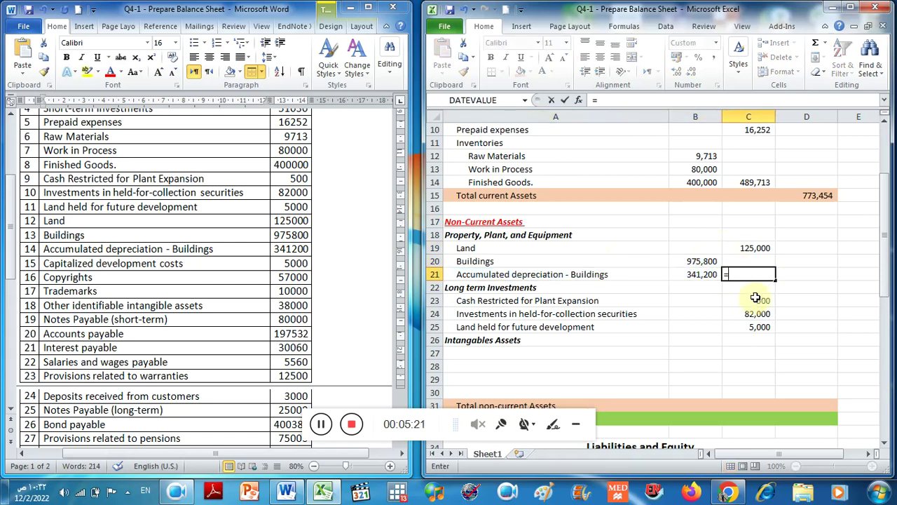
pyautogui.click(691, 259)
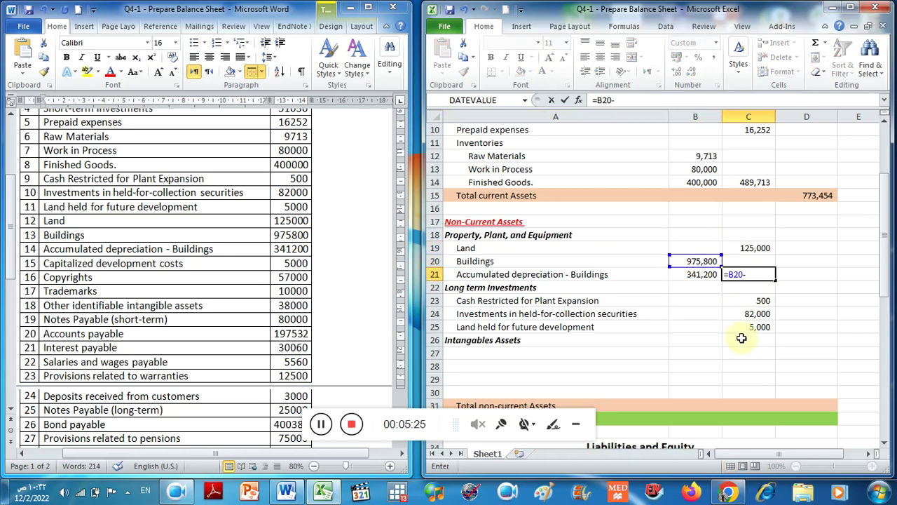
pyautogui.write('-')
pyautogui.click(693, 275)
pyautogui.press('Return')
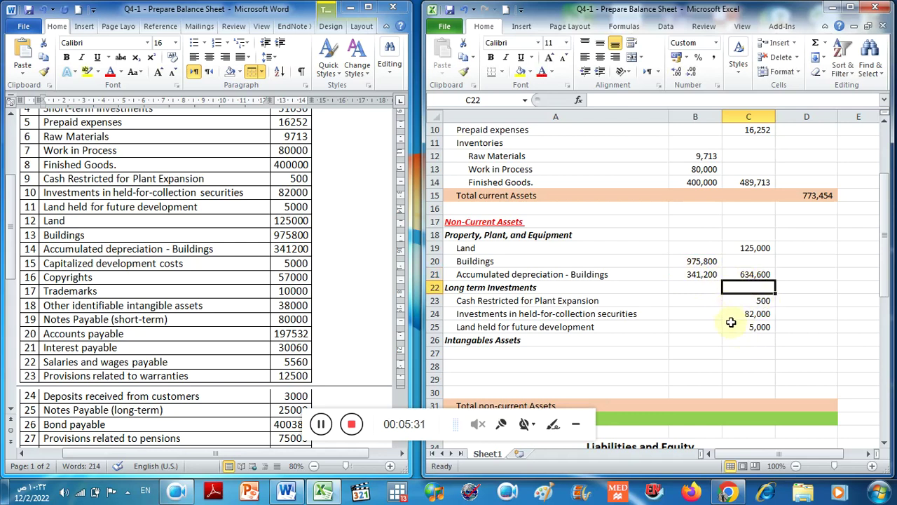
# - Copy the Capitalized development costs, Copyrights, Trademarks and Other identifiable intangible assets rows from Word to A27, and move their amounts to C27:C30
pyautogui.moveTo(56, 220); pyautogui.dragTo(281, 249)
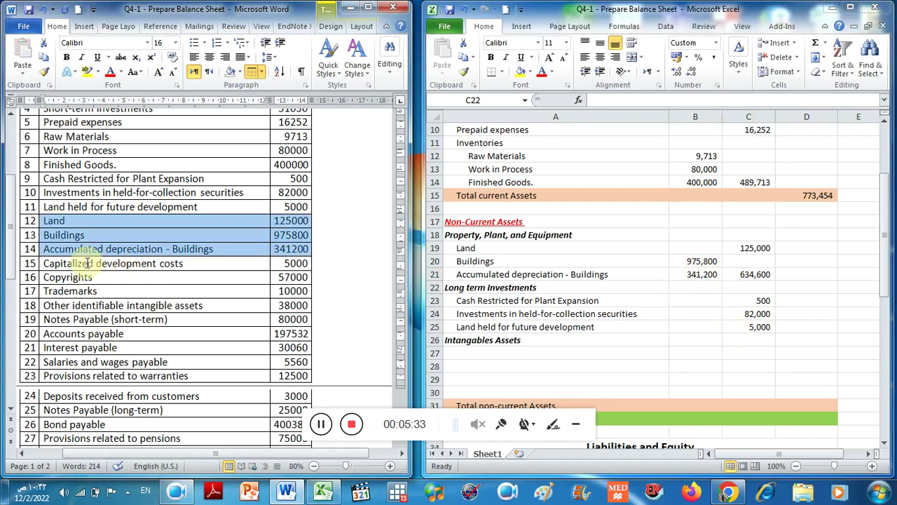
pyautogui.moveTo(56, 264); pyautogui.dragTo(219, 300)
pyautogui.rightClick(219, 300)
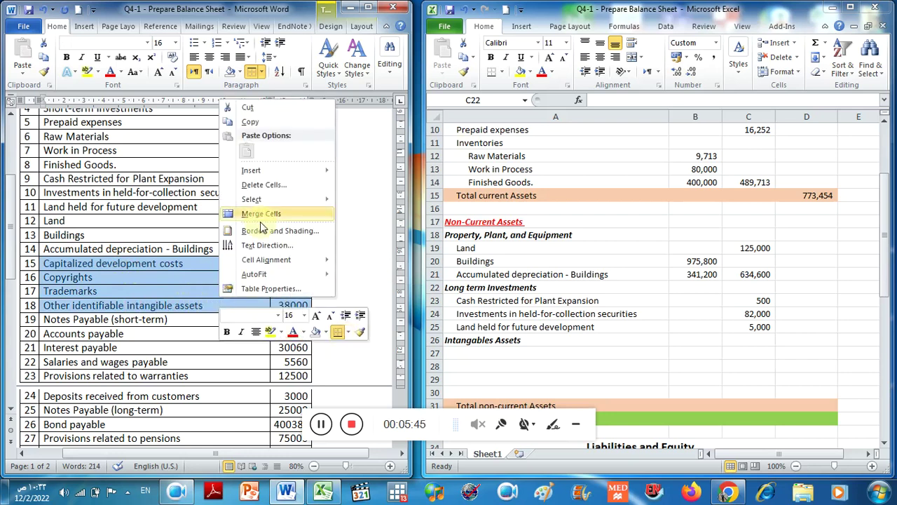
pyautogui.click(249, 122)
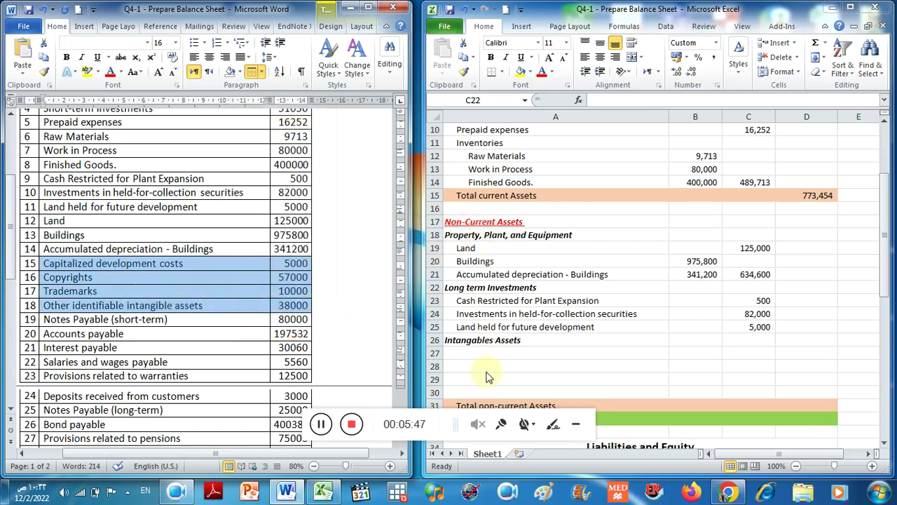
pyautogui.click(459, 353)
pyautogui.rightClick(466, 354)
pyautogui.click(519, 172)
pyautogui.scroll(-2, 692, 279)
pyautogui.scroll(1, 692, 279)
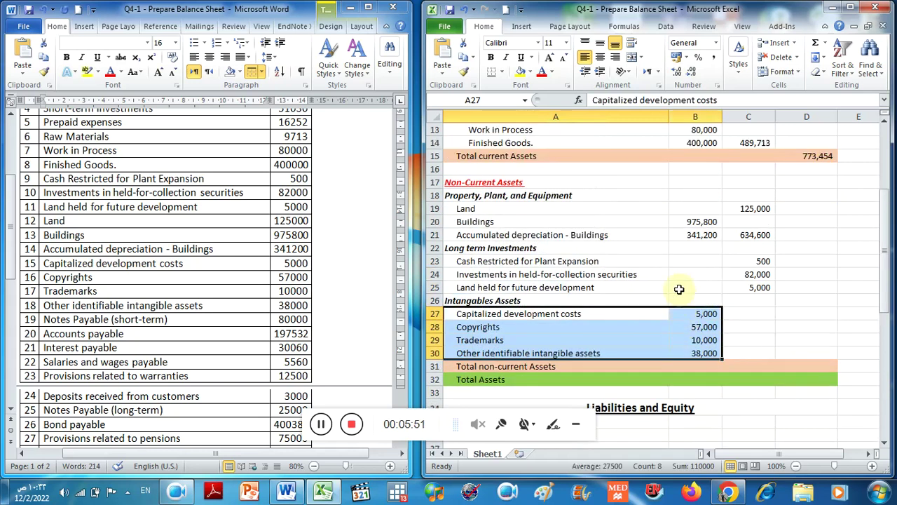
pyautogui.moveTo(692, 312); pyautogui.dragTo(774, 340)
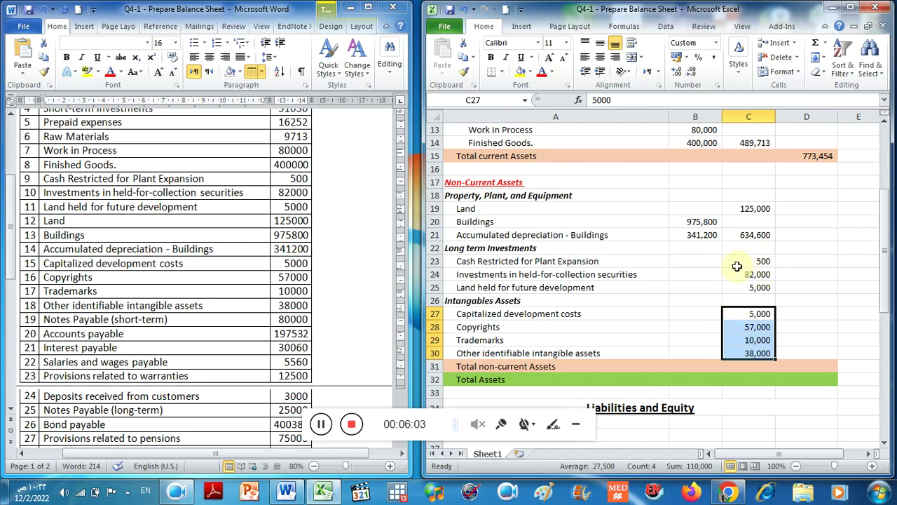
# - Calculate total non-current assets in D31 by summing the amounts in C19:C30
pyautogui.moveTo(751, 207); pyautogui.dragTo(755, 352)
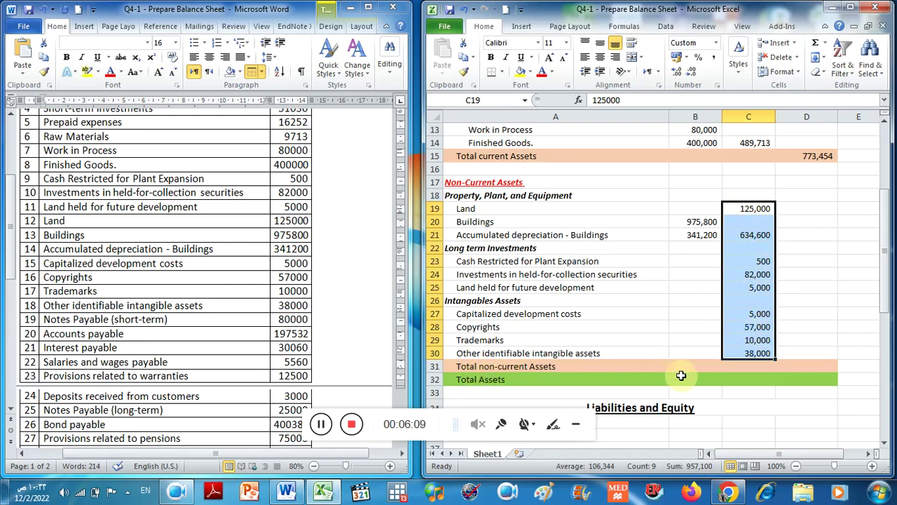
pyautogui.moveTo(702, 221); pyautogui.dragTo(696, 235)
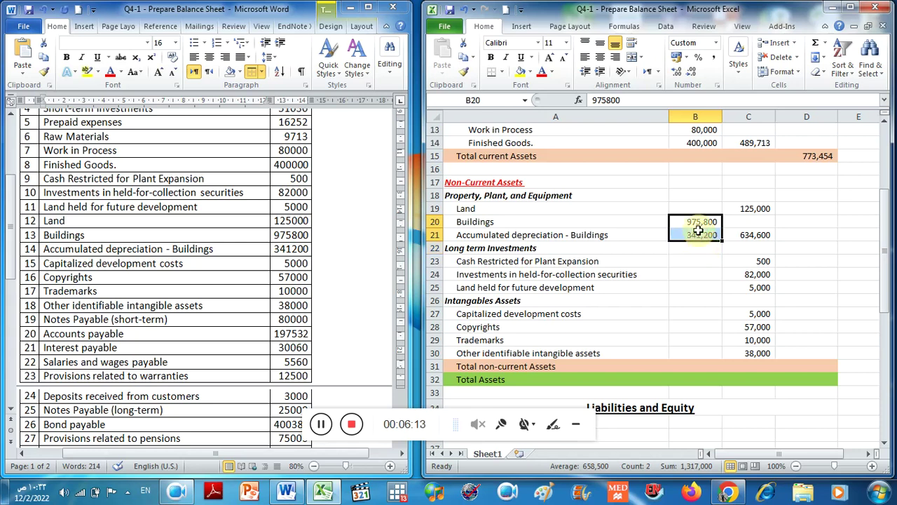
pyautogui.click(752, 234)
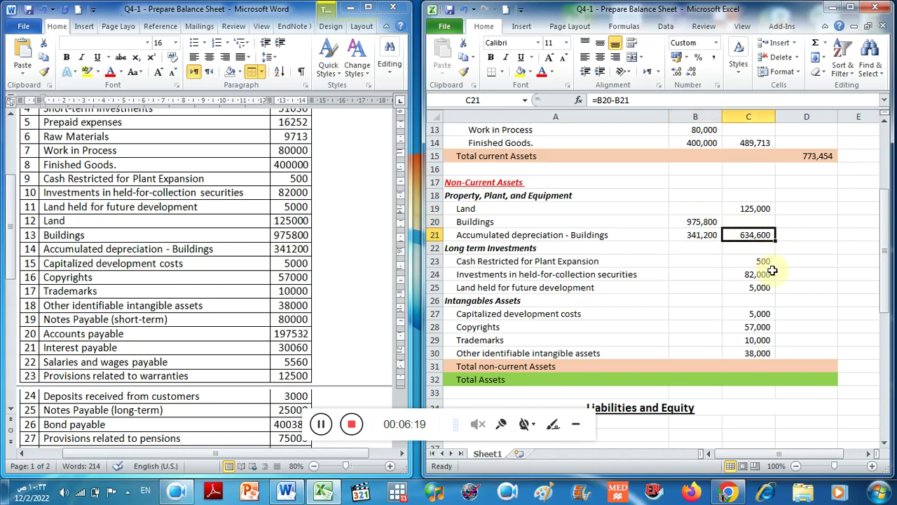
pyautogui.moveTo(105, 309); pyautogui.dragTo(112, 267)
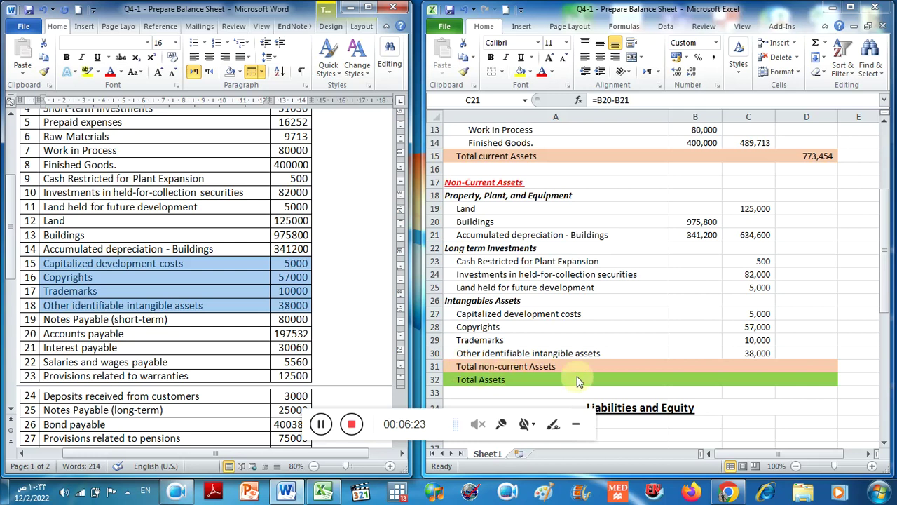
pyautogui.click(824, 365)
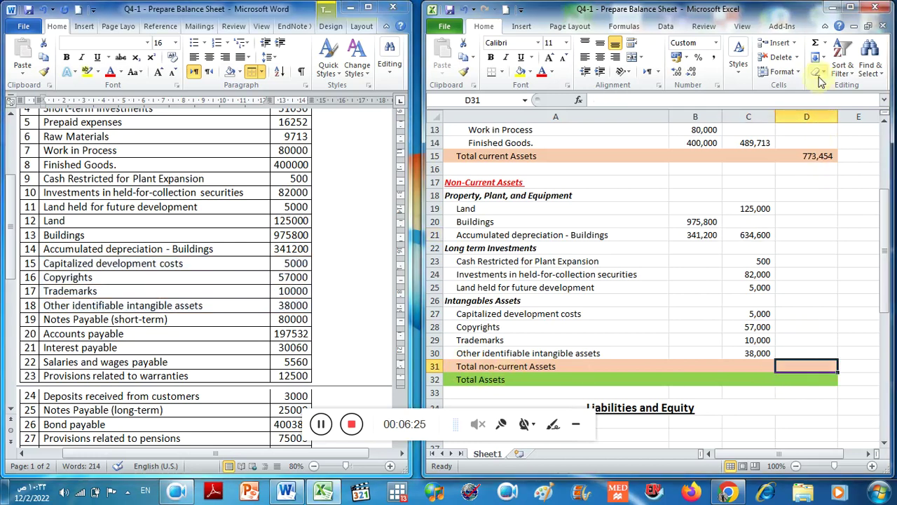
pyautogui.click(815, 43)
pyautogui.moveTo(748, 208); pyautogui.dragTo(761, 354)
pyautogui.press('Return')
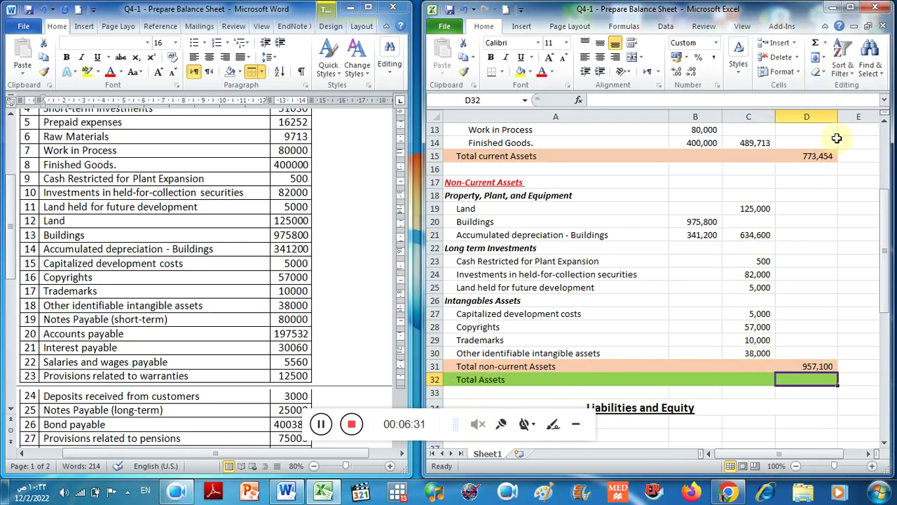
# - Calculate total assets in D32 with the formula =SUM(D15:D31)
pyautogui.click(814, 45)
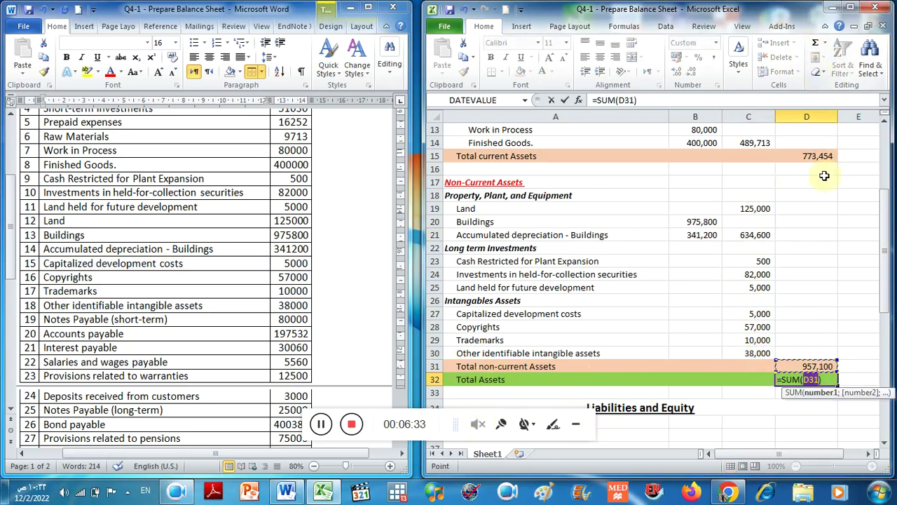
pyautogui.moveTo(811, 154); pyautogui.dragTo(813, 366)
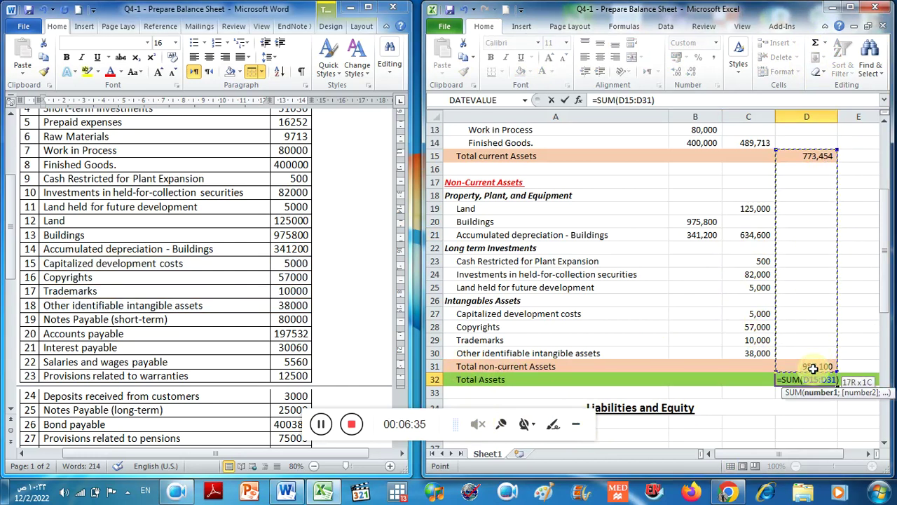
pyautogui.press('Return')
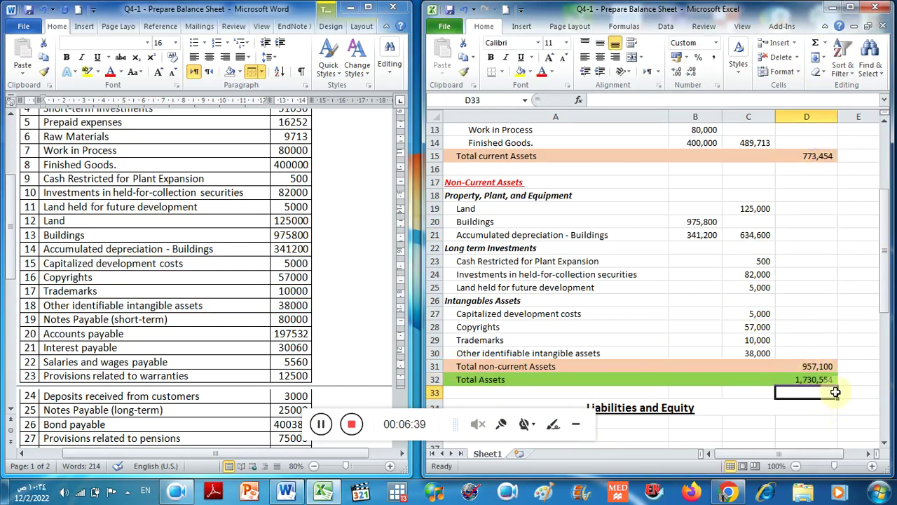
# - Copy the rows from Notes Payable (short-term) through Deposits received from customers, with their amounts, from the Word table
pyautogui.scroll(-7, 701, 337)
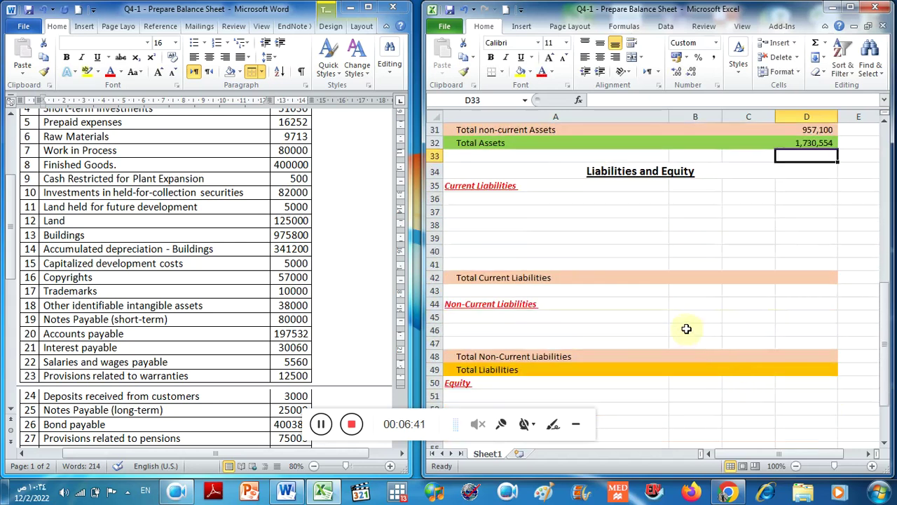
pyautogui.scroll(1, 627, 298)
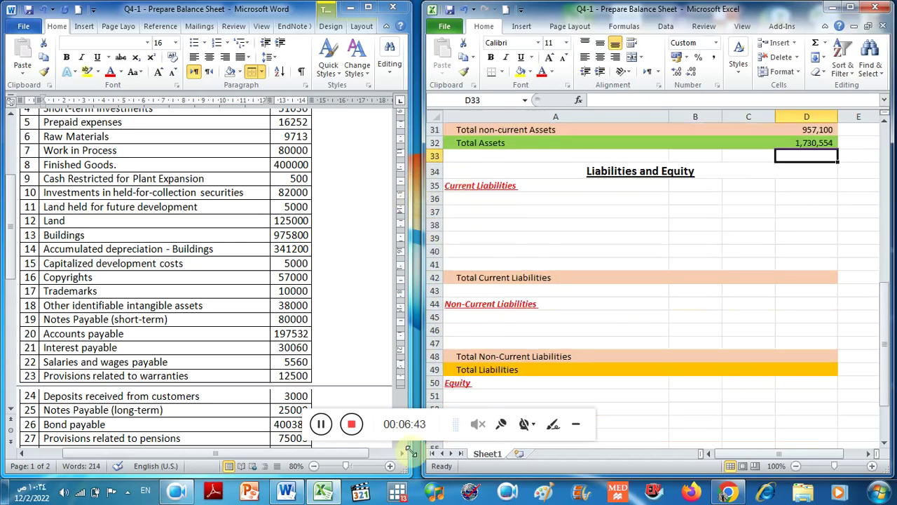
pyautogui.moveTo(50, 263); pyautogui.dragTo(211, 306)
pyautogui.scroll(-3, 131, 238)
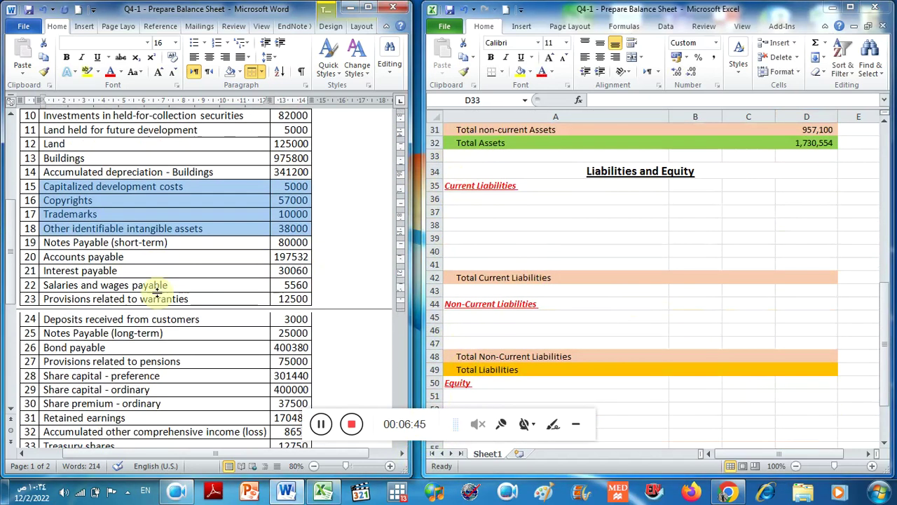
pyautogui.moveTo(72, 191); pyautogui.dragTo(130, 192)
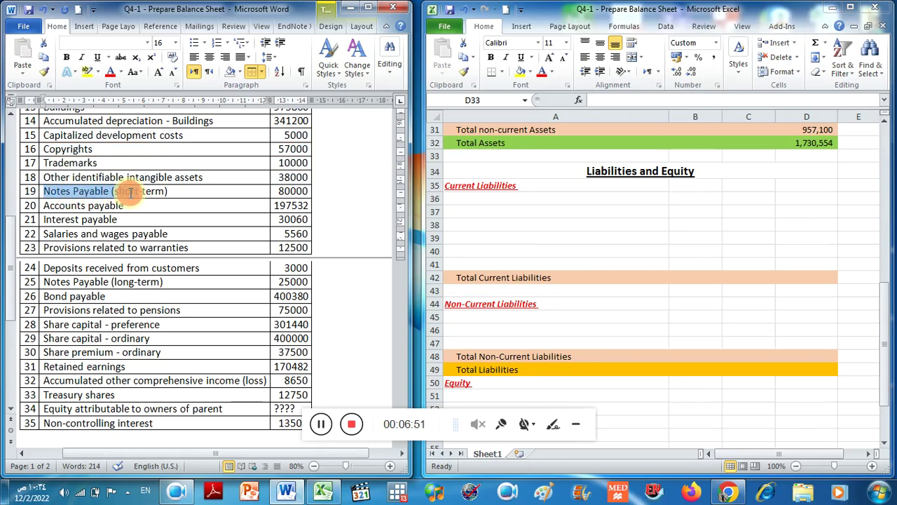
pyautogui.moveTo(130, 192); pyautogui.dragTo(155, 248)
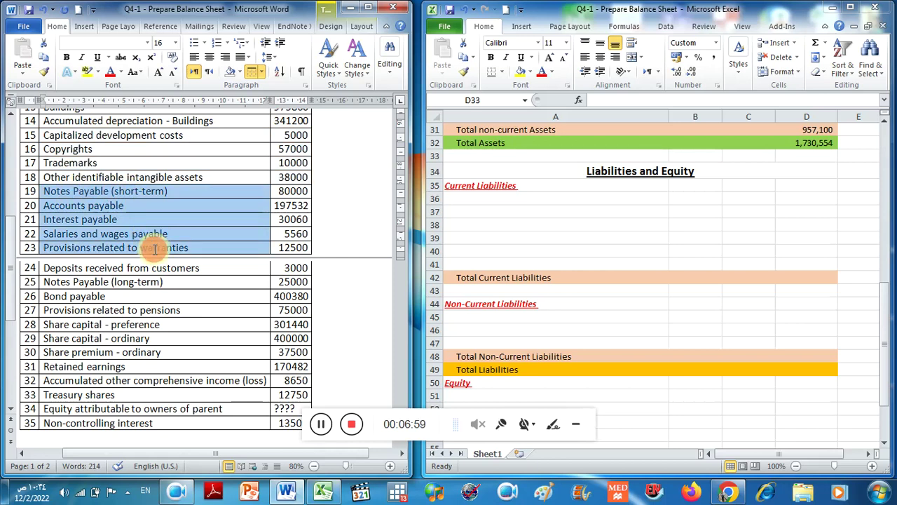
pyautogui.moveTo(155, 249); pyautogui.dragTo(161, 263)
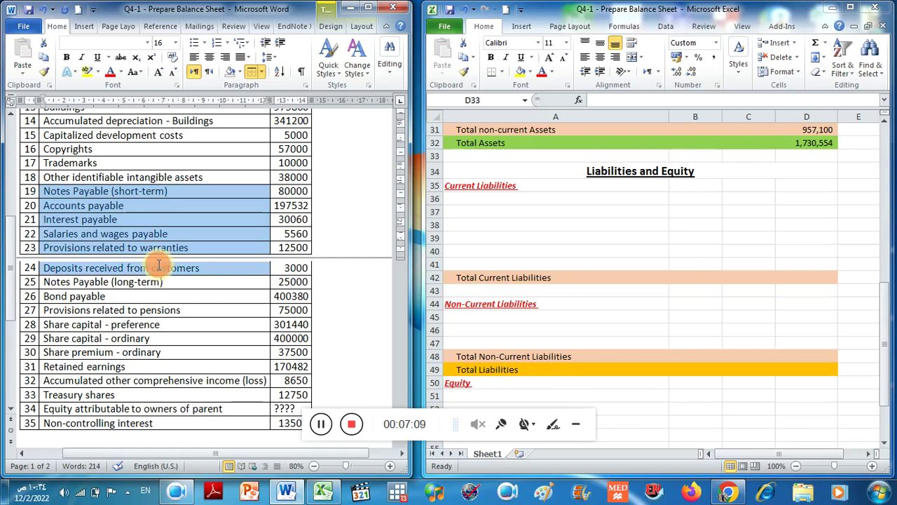
pyautogui.moveTo(159, 265); pyautogui.dragTo(290, 266)
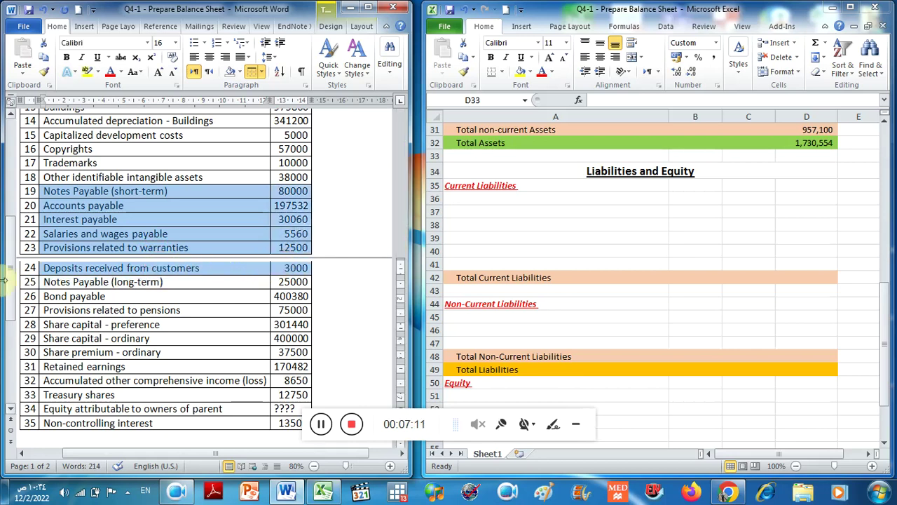
pyautogui.rightClick(176, 203)
pyautogui.click(226, 232)
# - Paste the copied rows under Current Liabilities at A36 in Excel, and move their amounts to C36:C41
pyautogui.click(496, 199)
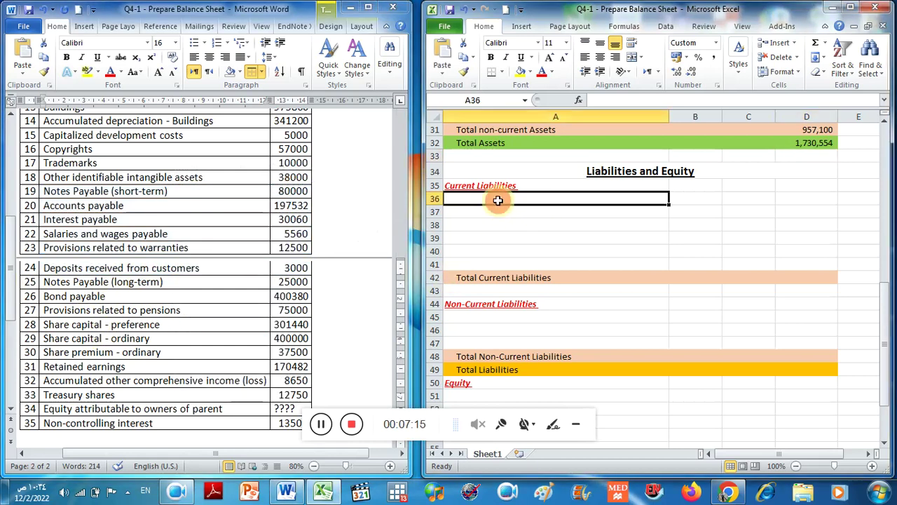
pyautogui.rightClick(498, 200)
pyautogui.click(544, 253)
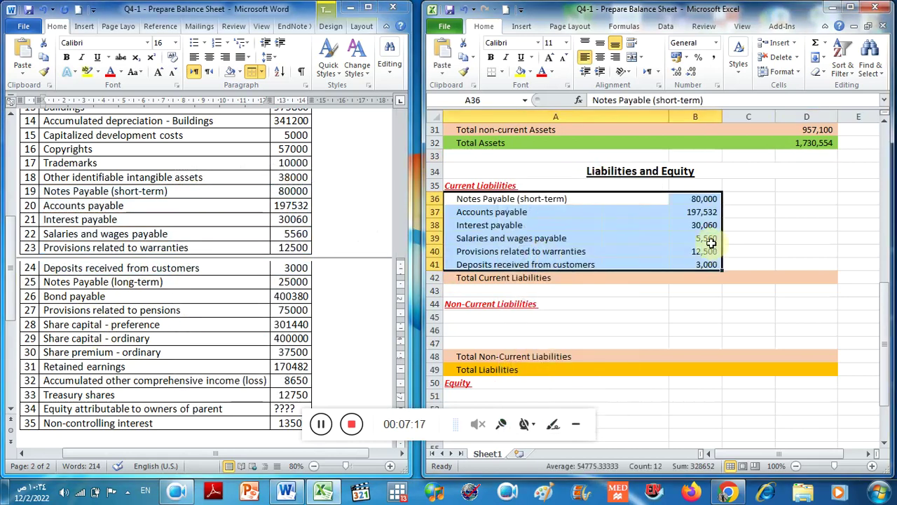
pyautogui.moveTo(699, 199); pyautogui.dragTo(744, 254)
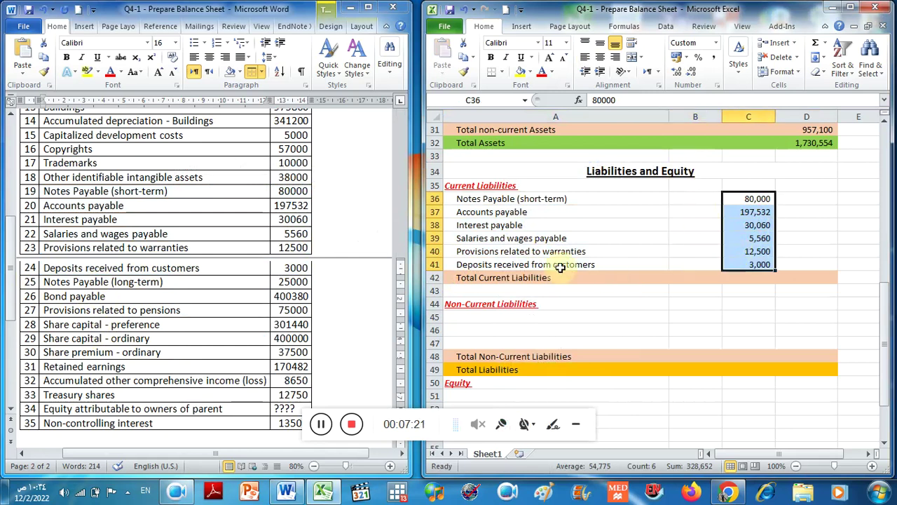
# - Calculate total current liabilities in D42 by summing the amounts in C36:C41
pyautogui.click(792, 277)
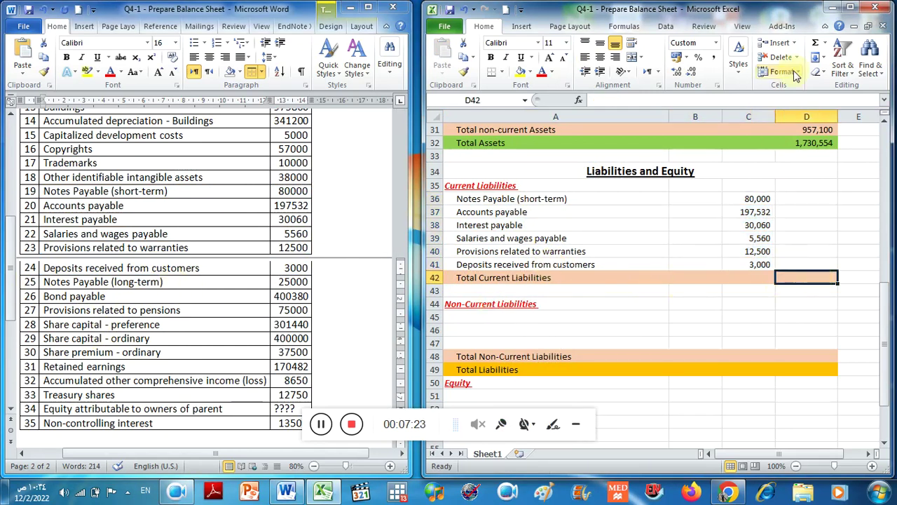
pyautogui.click(813, 43)
pyautogui.moveTo(755, 199); pyautogui.dragTo(751, 263)
pyautogui.press('Return')
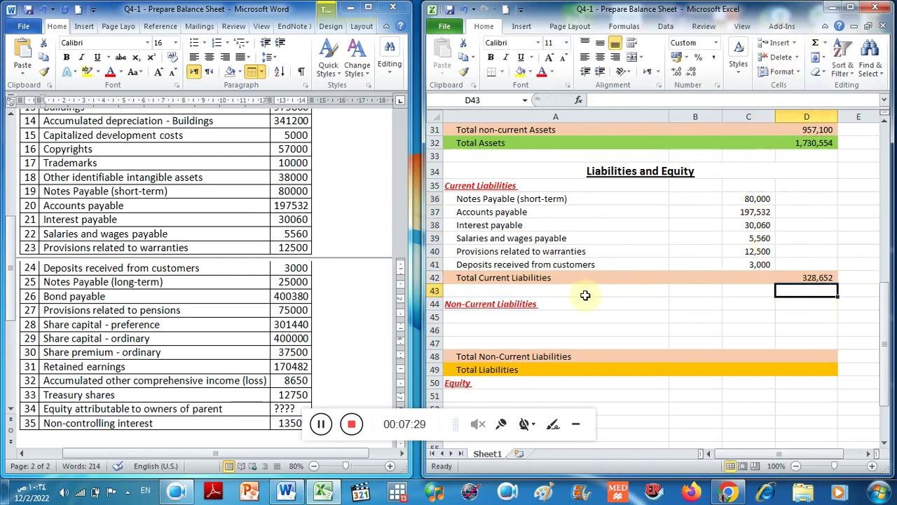
# - Copy the Notes Payable (long-term), Bond payable and Provisions related to pensions rows from Word to A45, and move their amounts to C45:C47
pyautogui.moveTo(176, 191); pyautogui.dragTo(194, 277)
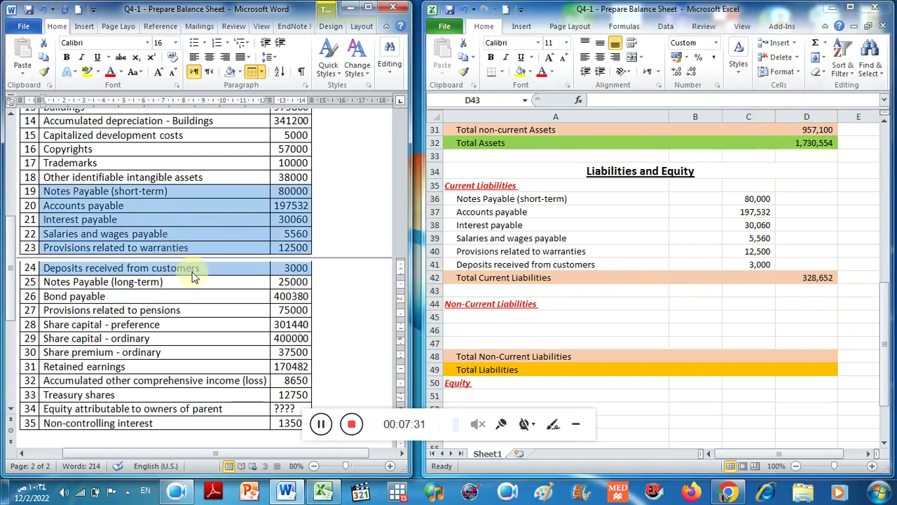
pyautogui.scroll(-2, 194, 277)
pyautogui.moveTo(68, 205); pyautogui.dragTo(283, 238)
pyautogui.rightClick(283, 238)
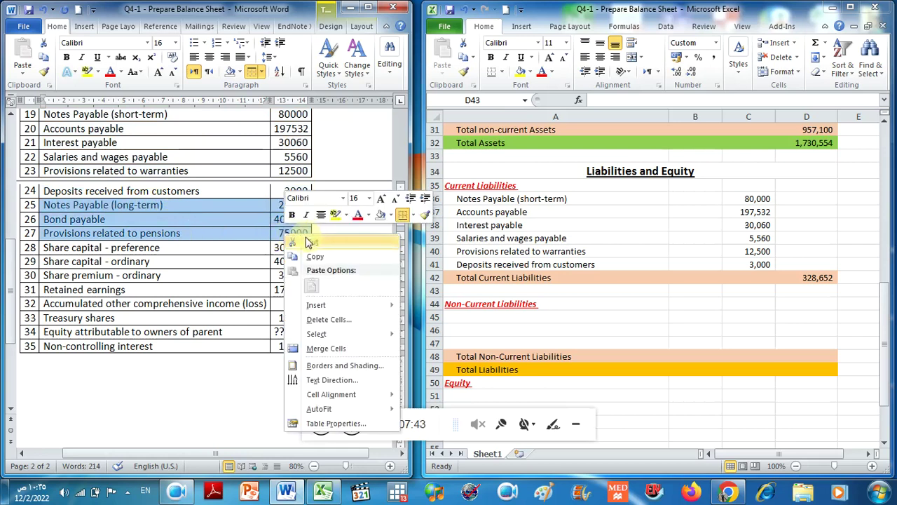
pyautogui.click(334, 256)
pyautogui.hotkey('alt', 'Tab')
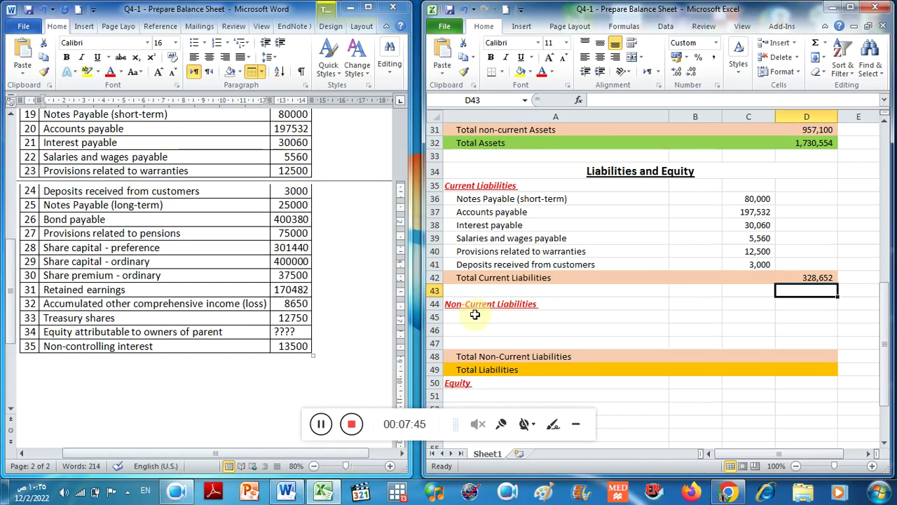
pyautogui.click(468, 316)
pyautogui.rightClick(468, 316)
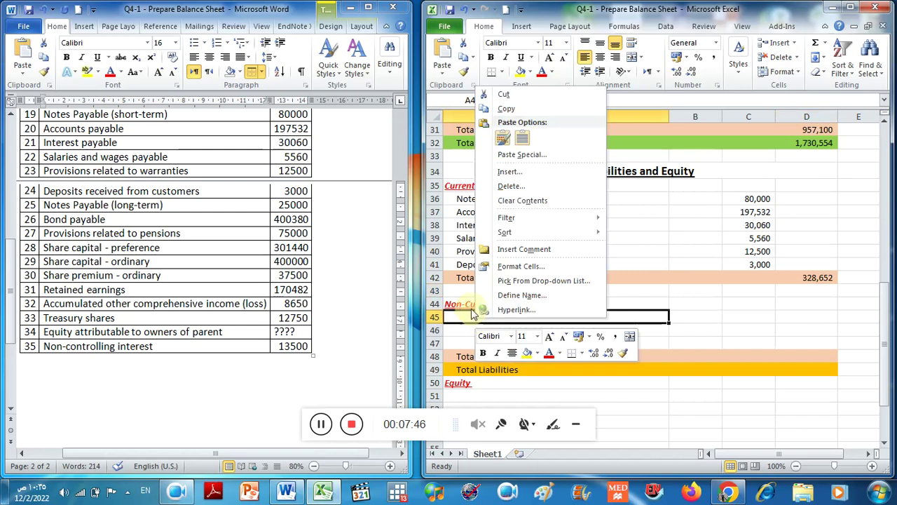
pyautogui.click(523, 137)
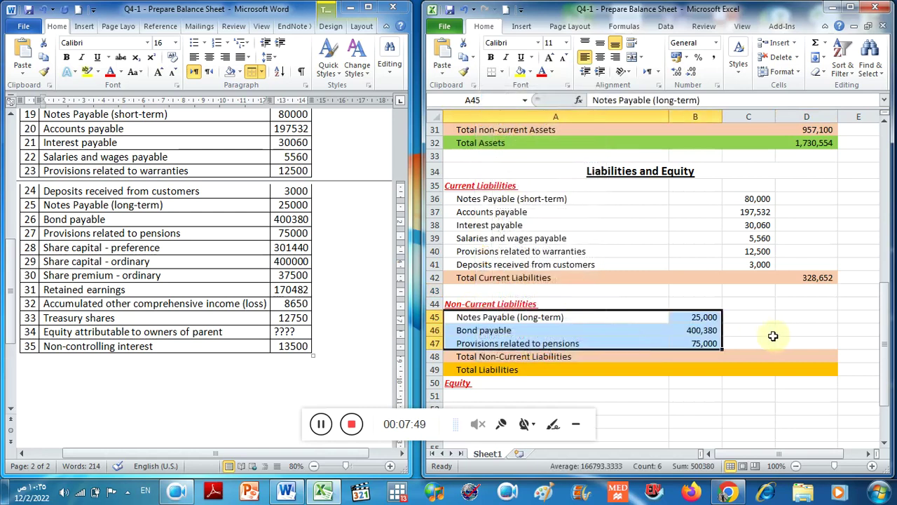
pyautogui.moveTo(690, 318); pyautogui.dragTo(729, 339)
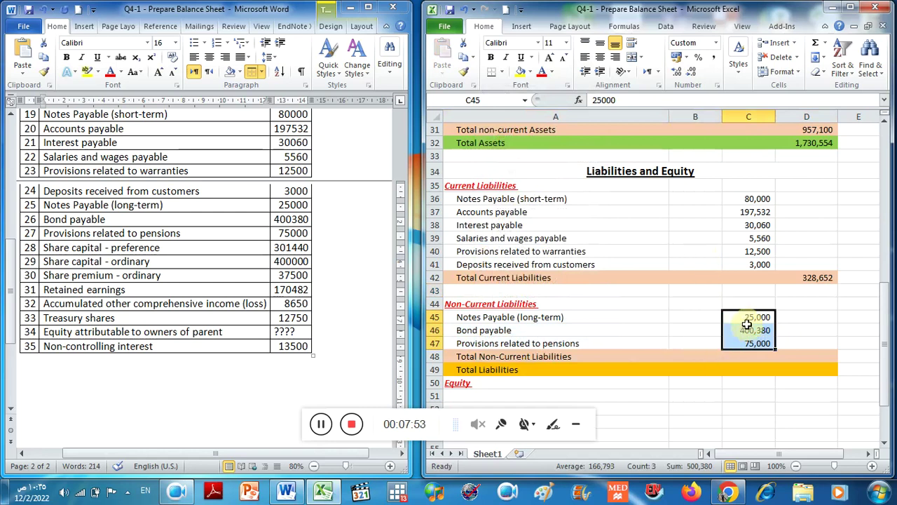
# - Calculate total non-current liabilities in D48 by summing the amounts in C45:C47
pyautogui.click(789, 357)
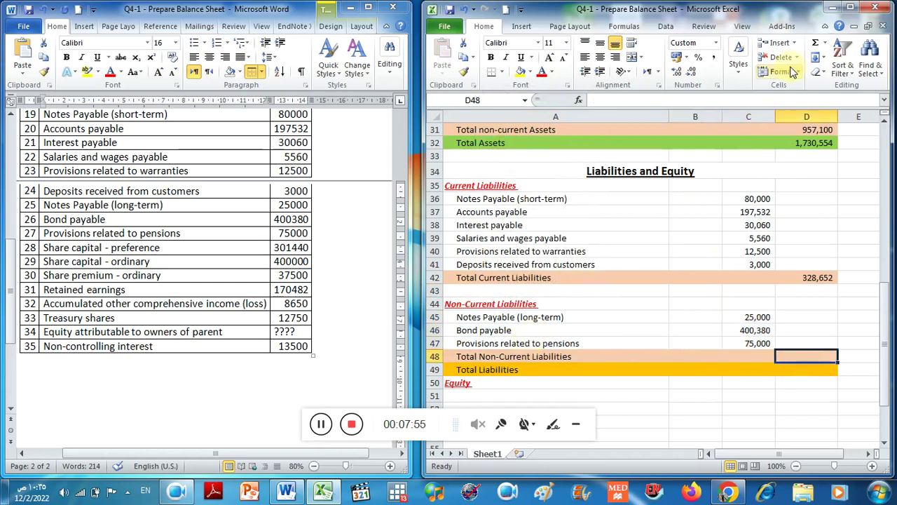
pyautogui.click(813, 46)
pyautogui.moveTo(753, 317); pyautogui.dragTo(753, 338)
pyautogui.press('Return')
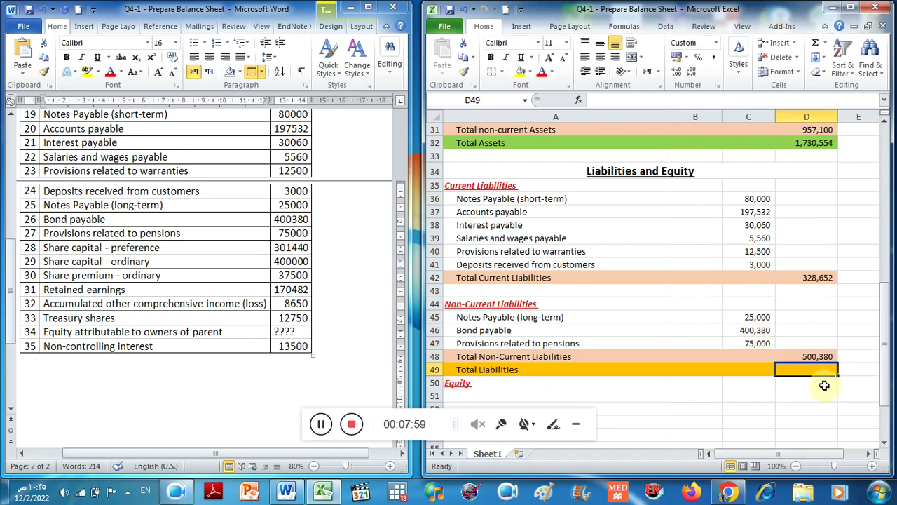
# - Calculate total liabilities in D49 with the formula =SUM(D42:D48)
pyautogui.scroll(-1, 824, 384)
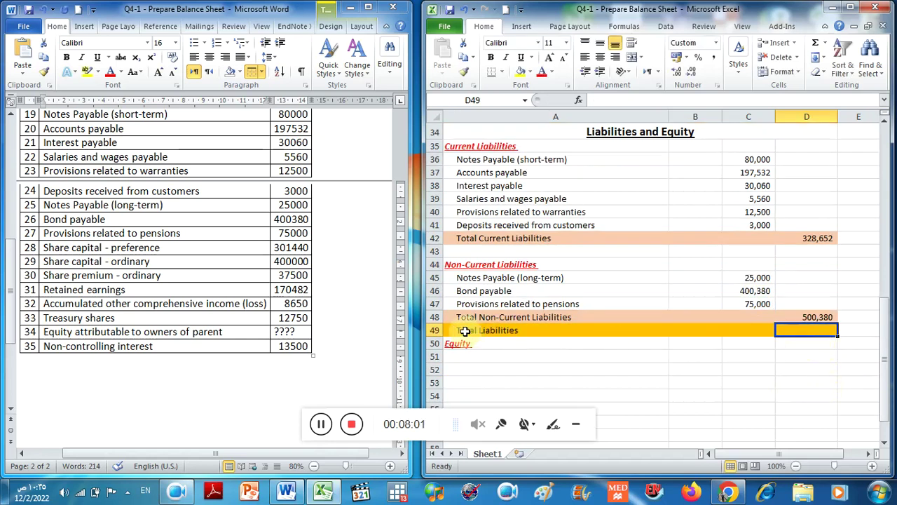
pyautogui.click(816, 44)
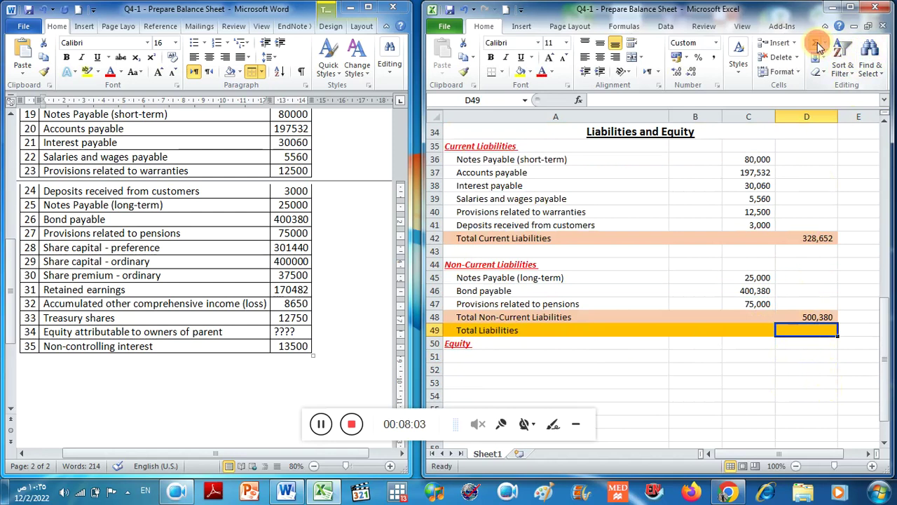
pyautogui.moveTo(817, 239); pyautogui.dragTo(816, 318)
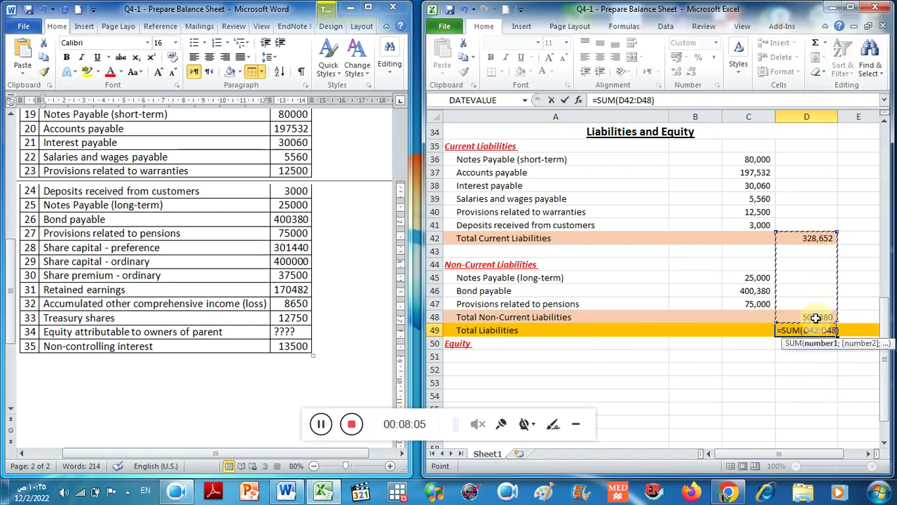
pyautogui.press('Return')
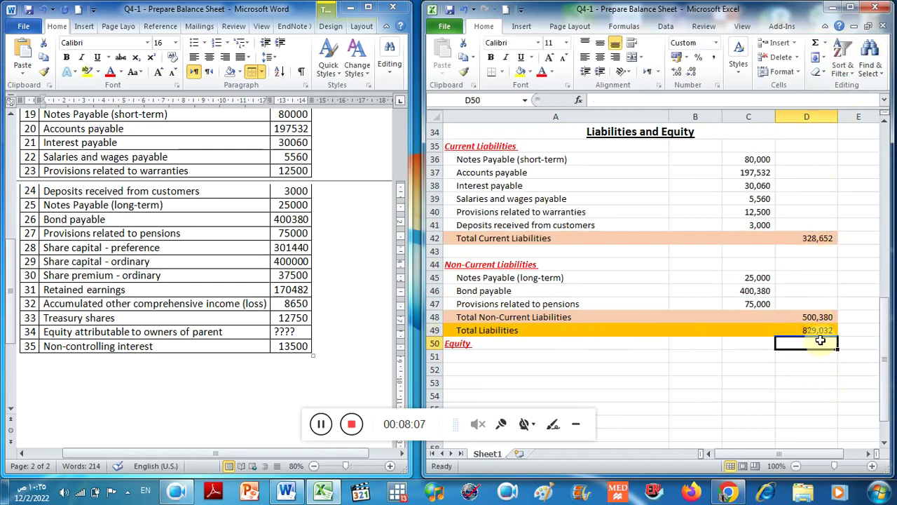
# - Copy the rows from Share capital - preference through Equity attributable to owners of parent, with amounts, from Word to A51 in Excel
pyautogui.scroll(-3, 499, 339)
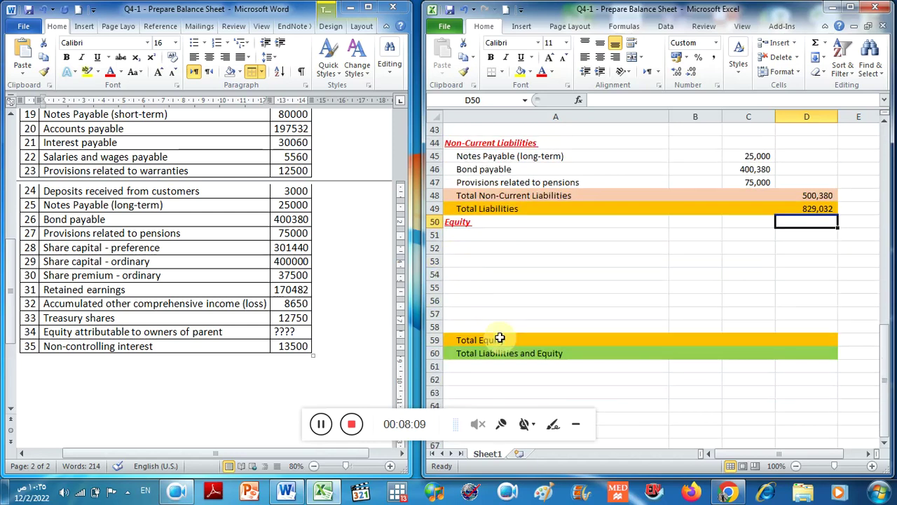
pyautogui.hotkey('alt', 'Tab')
pyautogui.moveTo(72, 249); pyautogui.dragTo(119, 258)
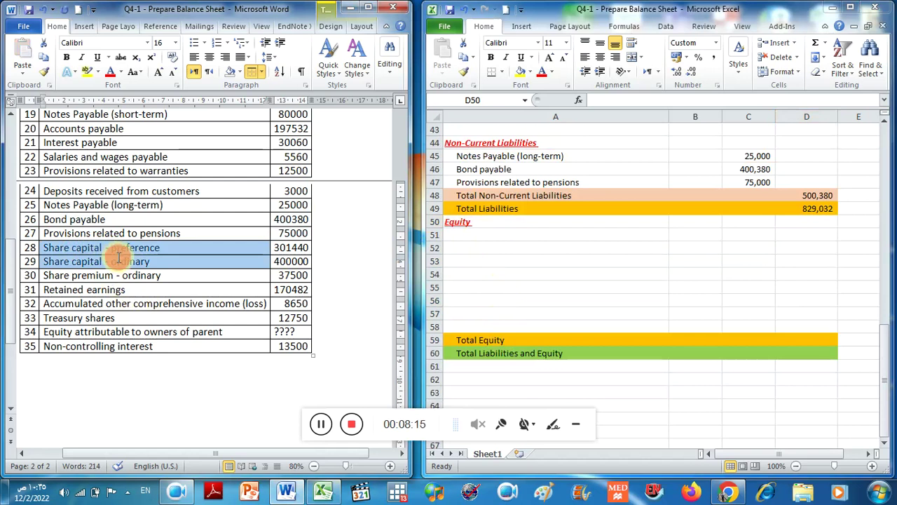
pyautogui.moveTo(122, 260); pyautogui.dragTo(173, 324)
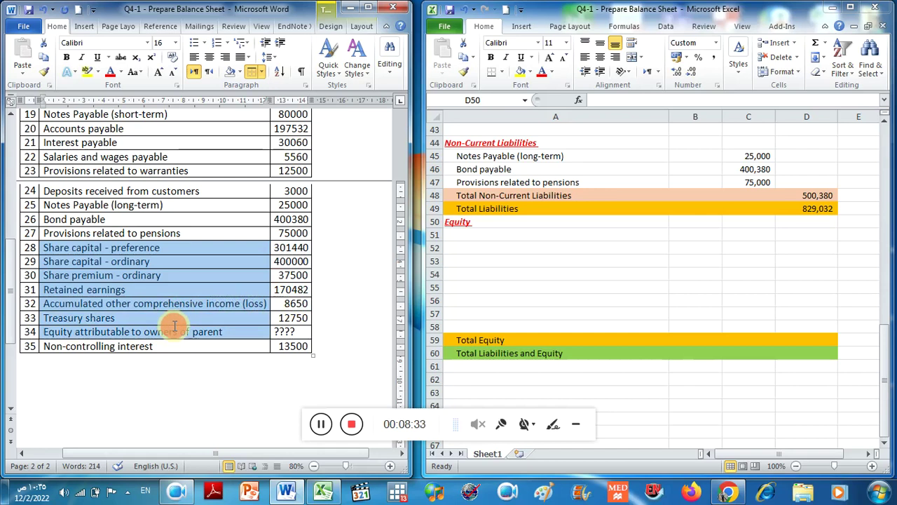
pyautogui.moveTo(174, 324); pyautogui.dragTo(283, 332)
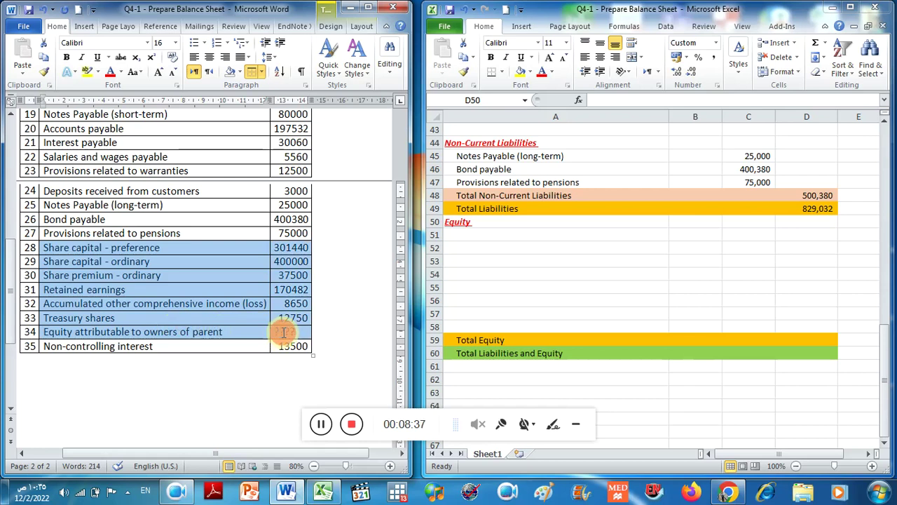
pyautogui.rightClick(268, 298)
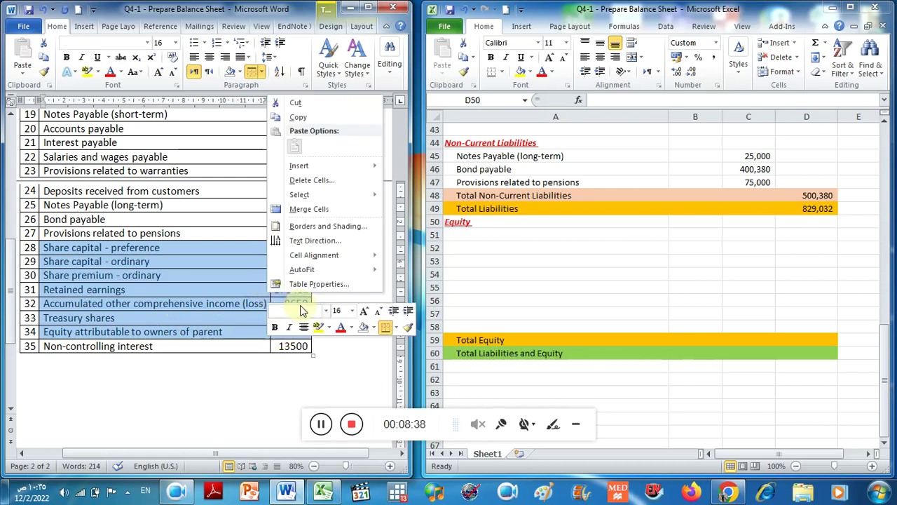
pyautogui.click(301, 119)
pyautogui.click(516, 234)
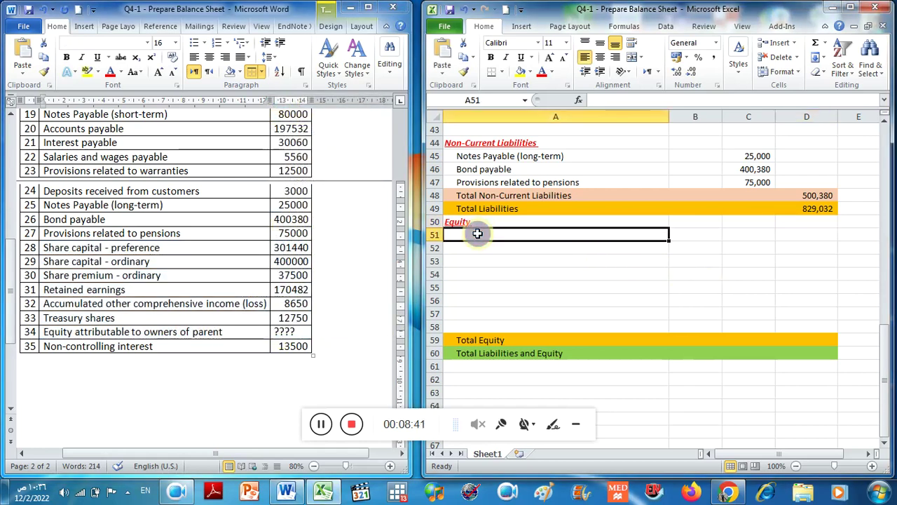
pyautogui.rightClick(479, 235)
pyautogui.click(525, 284)
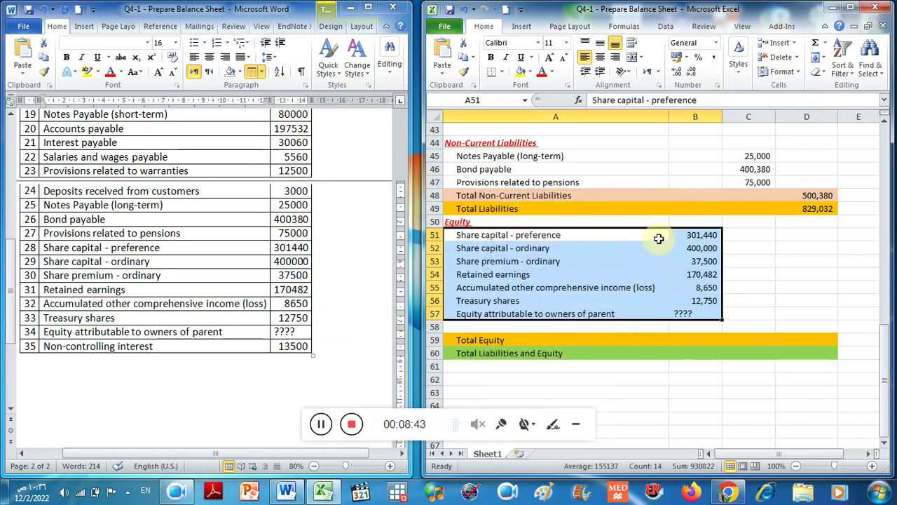
# - Move the placeholder for Equity attributable to owners of parent to C57 and replace it with the sum of B51:B56
pyautogui.click(687, 313)
pyautogui.moveTo(722, 315); pyautogui.dragTo(744, 314)
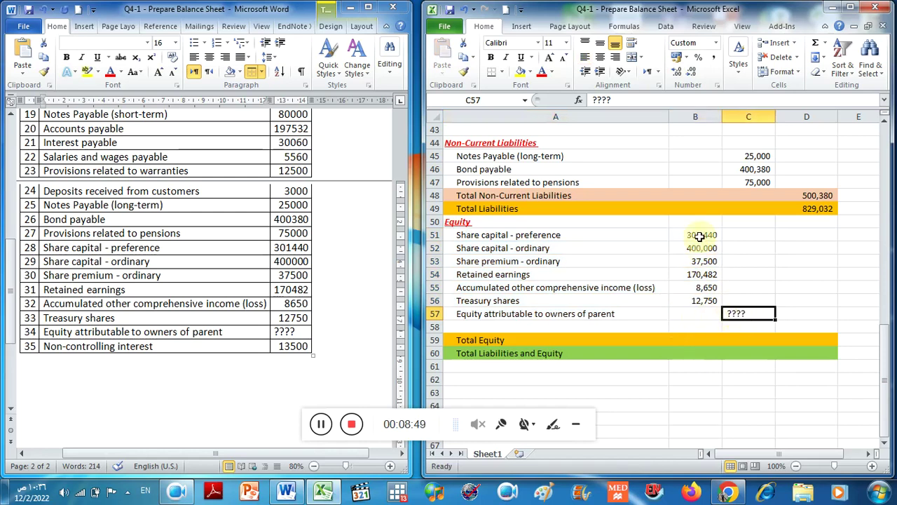
pyautogui.click(816, 42)
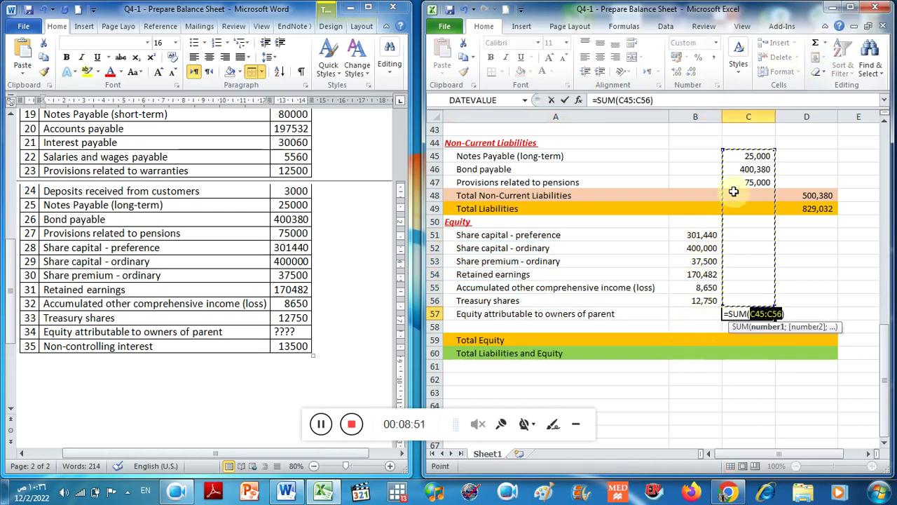
pyautogui.moveTo(698, 235); pyautogui.dragTo(705, 300)
pyautogui.press('Return')
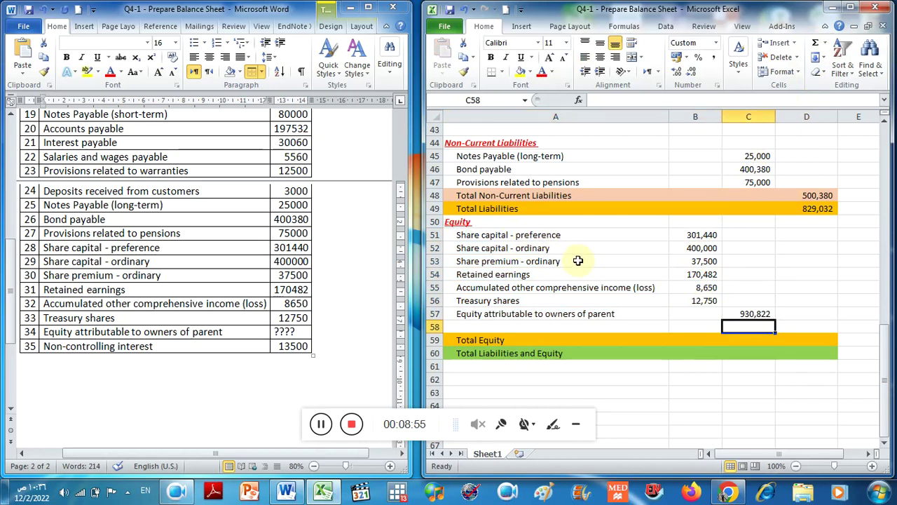
# - Change the amounts for Accumulated other comprehensive income (loss) in B55 and Treasury shares in B56 to -8650 and -12750
pyautogui.doubleClick(694, 287)
pyautogui.write('-')
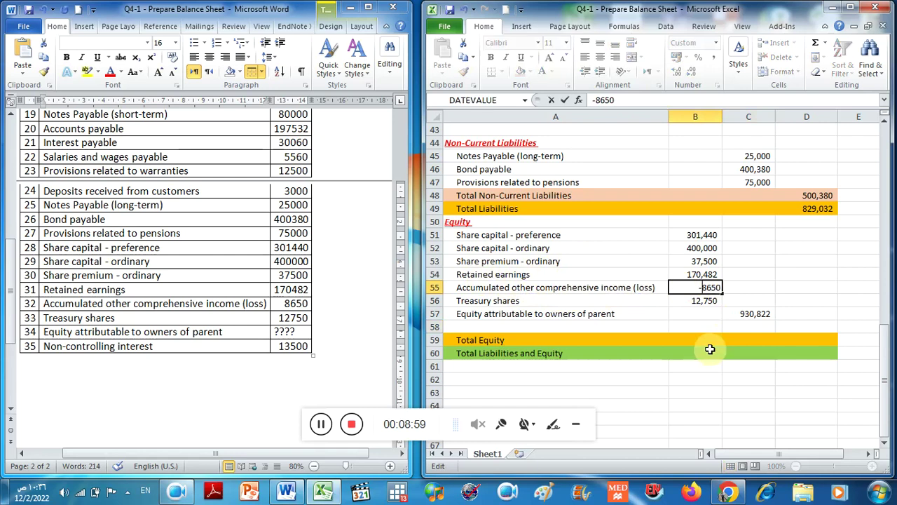
pyautogui.press('Return')
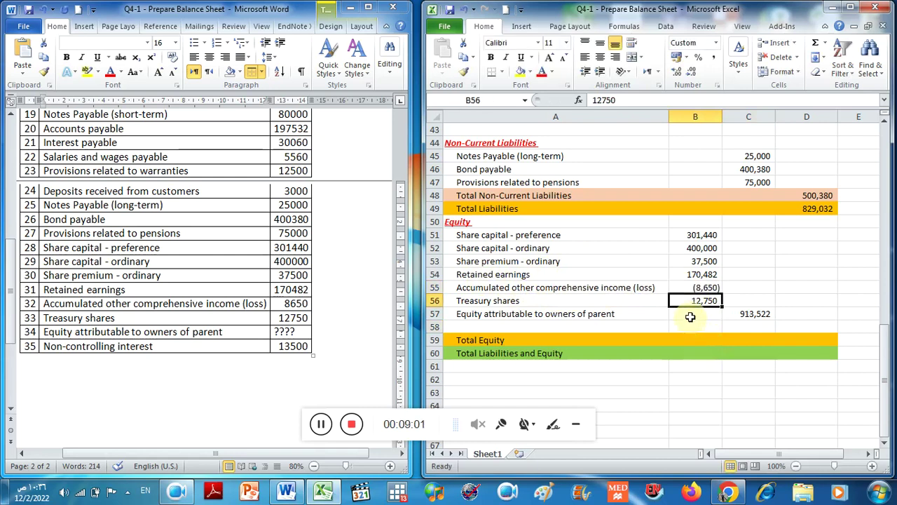
pyautogui.doubleClick(676, 300)
pyautogui.press('Return')
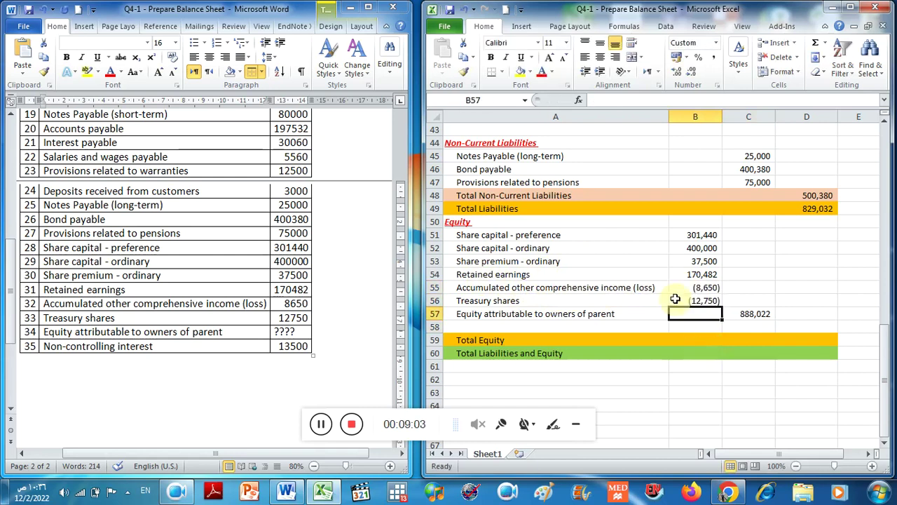
# - Review the equity items in A51:B56 and the sum formula for Equity attributable to owners of parent in C57
pyautogui.click(637, 287)
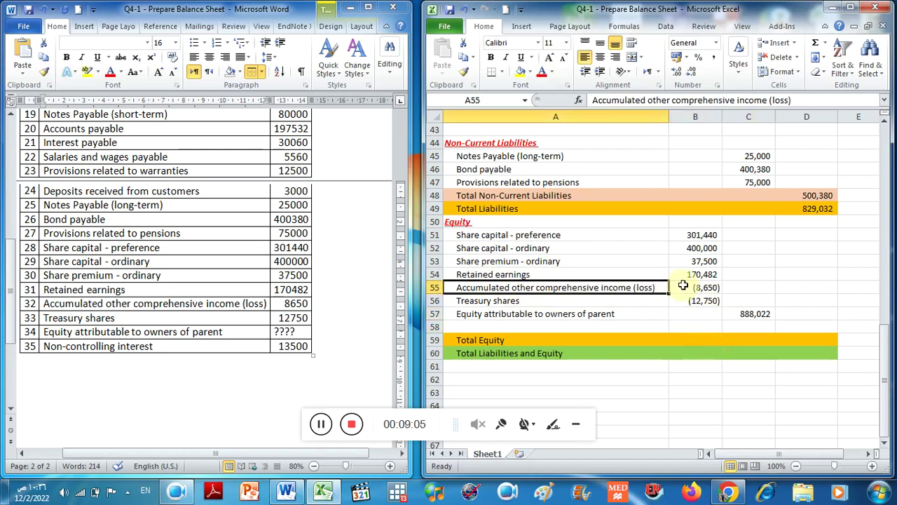
pyautogui.moveTo(683, 288); pyautogui.dragTo(654, 287)
pyautogui.moveTo(636, 234); pyautogui.dragTo(694, 277)
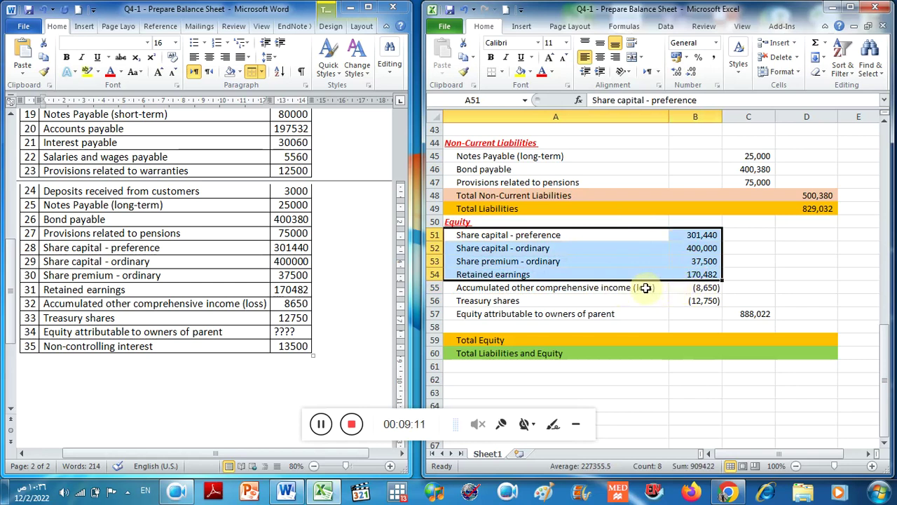
pyautogui.click(685, 289)
pyautogui.click(594, 300)
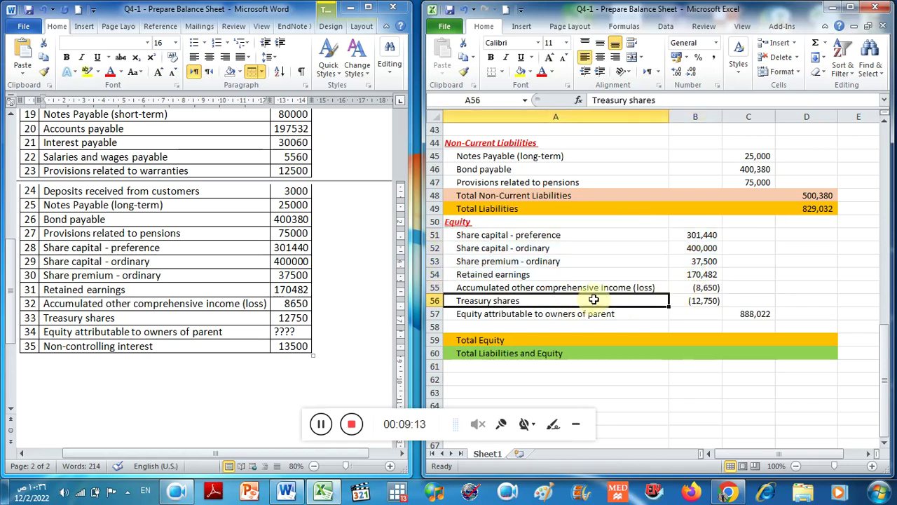
pyautogui.moveTo(675, 298); pyautogui.dragTo(636, 302)
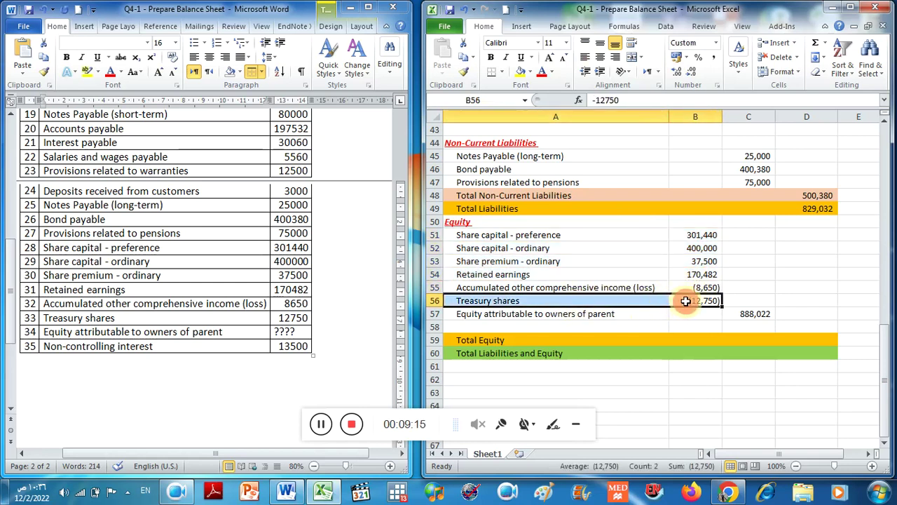
pyautogui.click(749, 313)
pyautogui.doubleClick(749, 313)
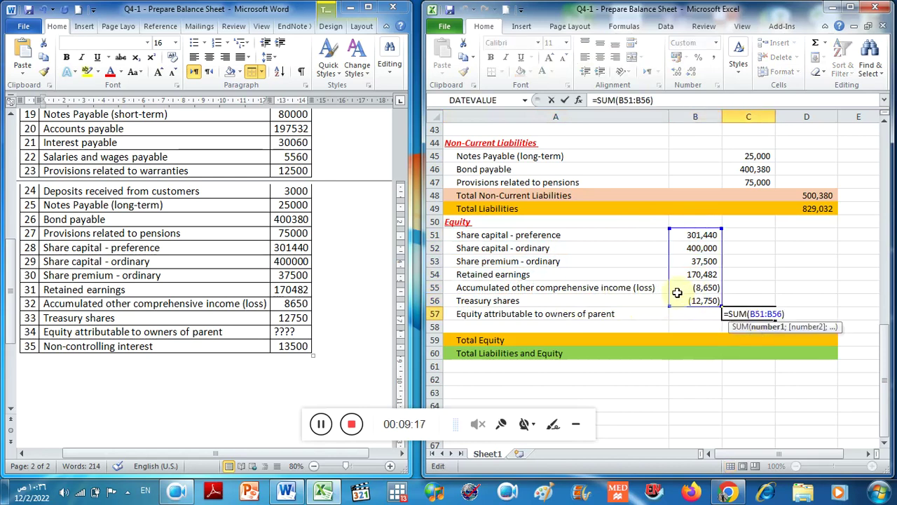
pyautogui.press('Return')
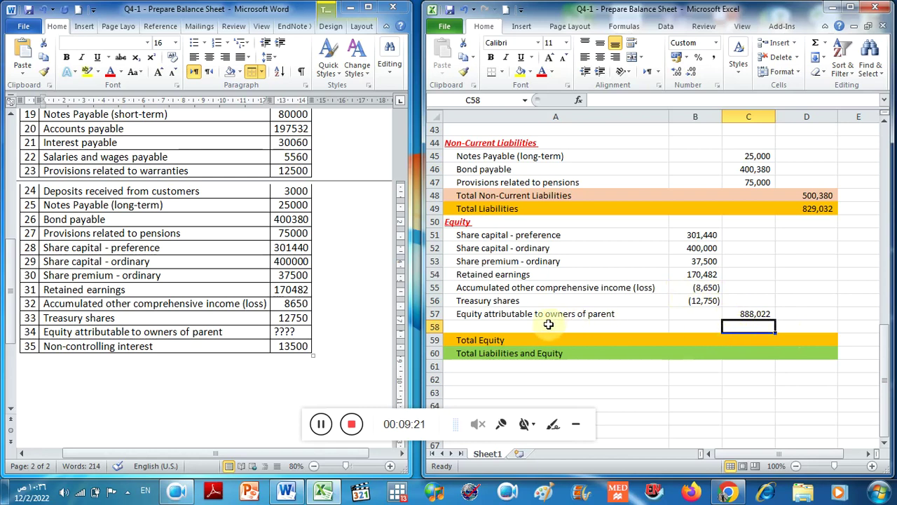
pyautogui.moveTo(690, 234); pyautogui.dragTo(600, 305)
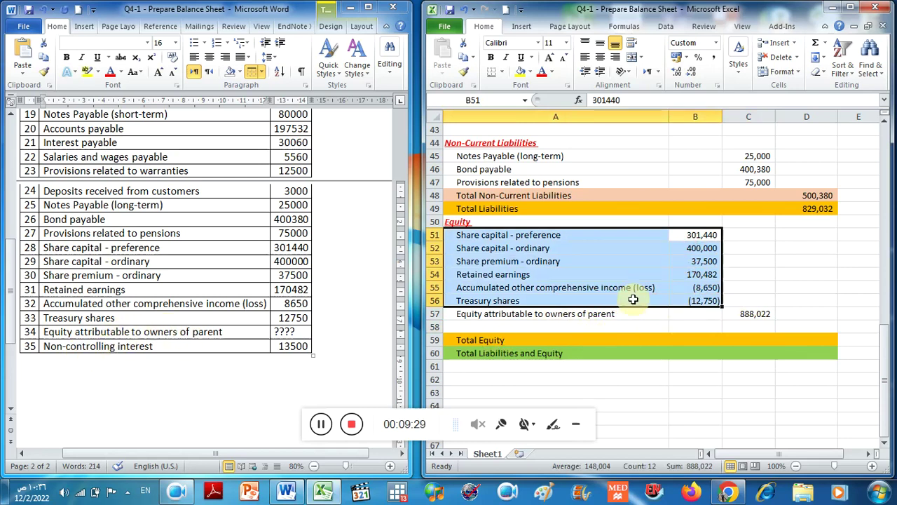
# - Change the statement title in A2 to Consolidated Balance Sheet
pyautogui.click(602, 263)
pyautogui.scroll(14, 603, 270)
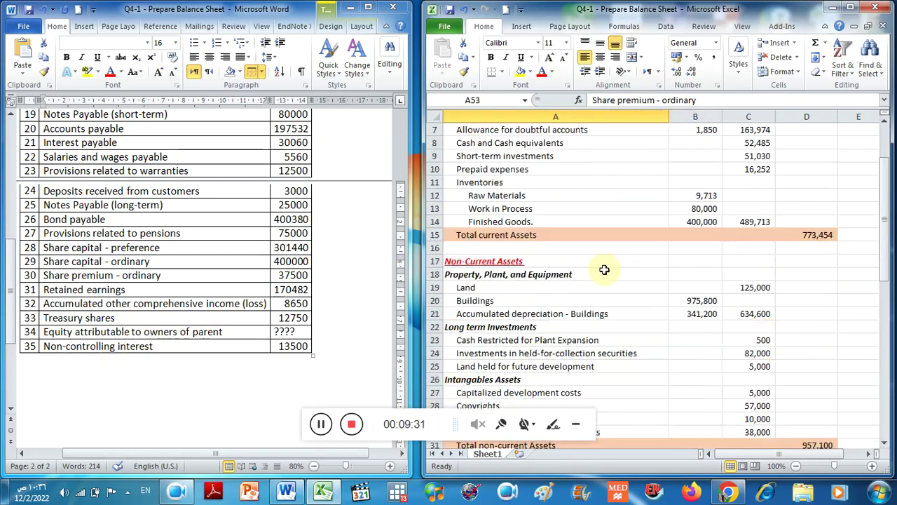
pyautogui.click(599, 142)
pyautogui.doubleClick(600, 143)
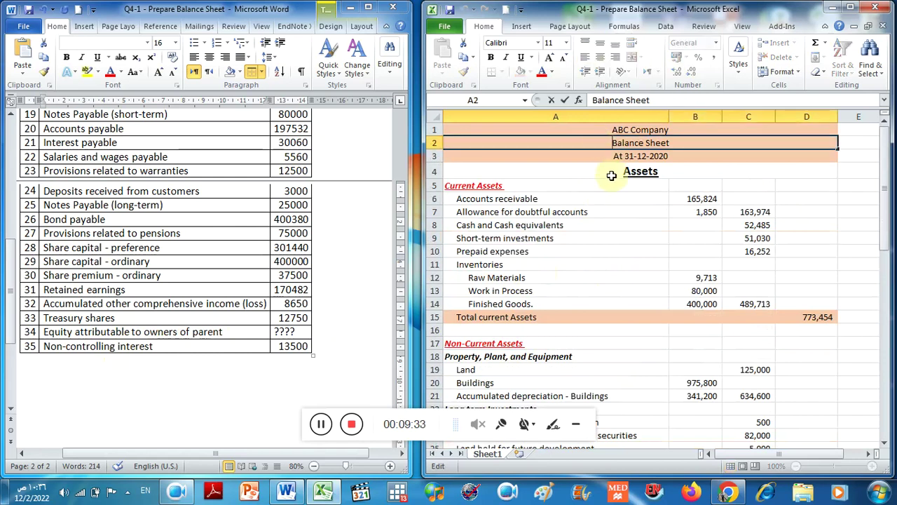
pyautogui.write('Con')
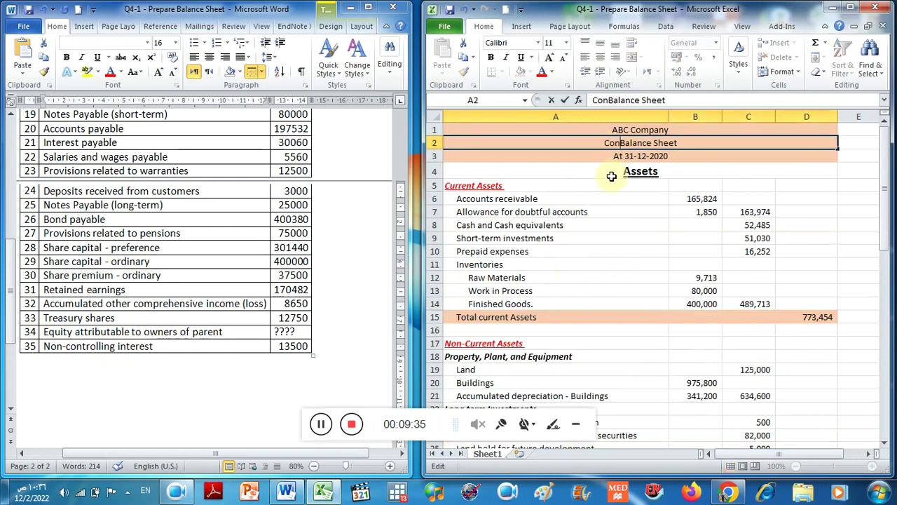
pyautogui.write('solidat')
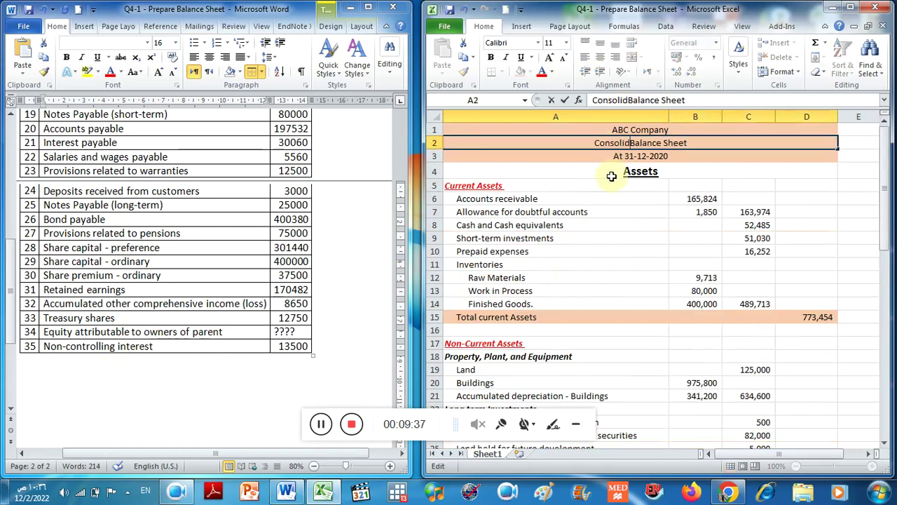
pyautogui.write('ed')
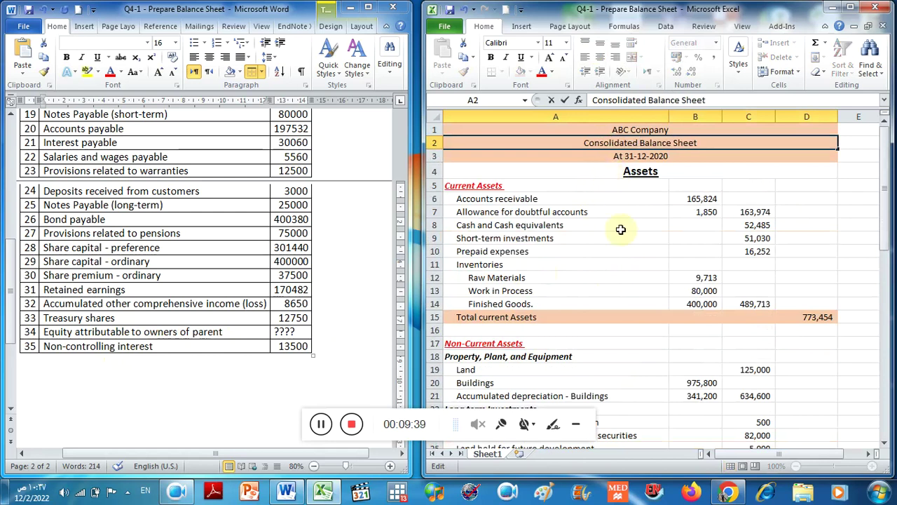
pyautogui.click(620, 251)
pyautogui.click(610, 199)
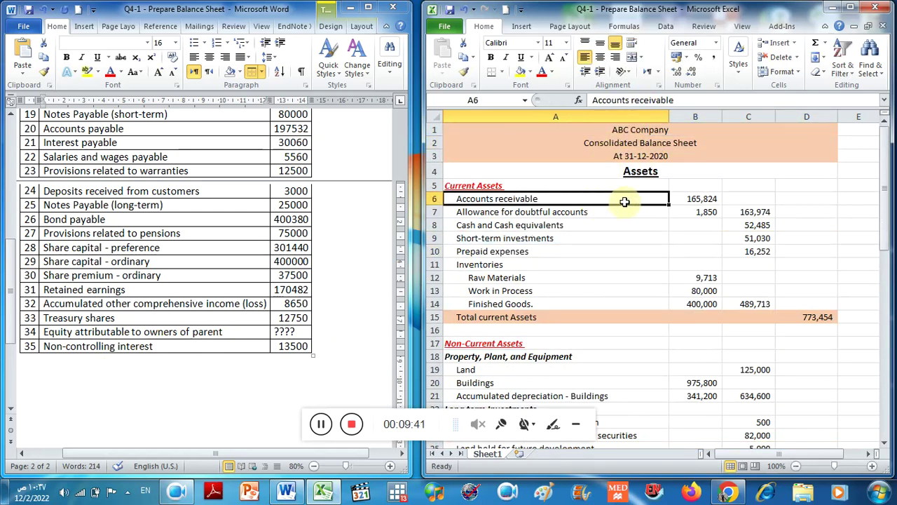
pyautogui.click(589, 141)
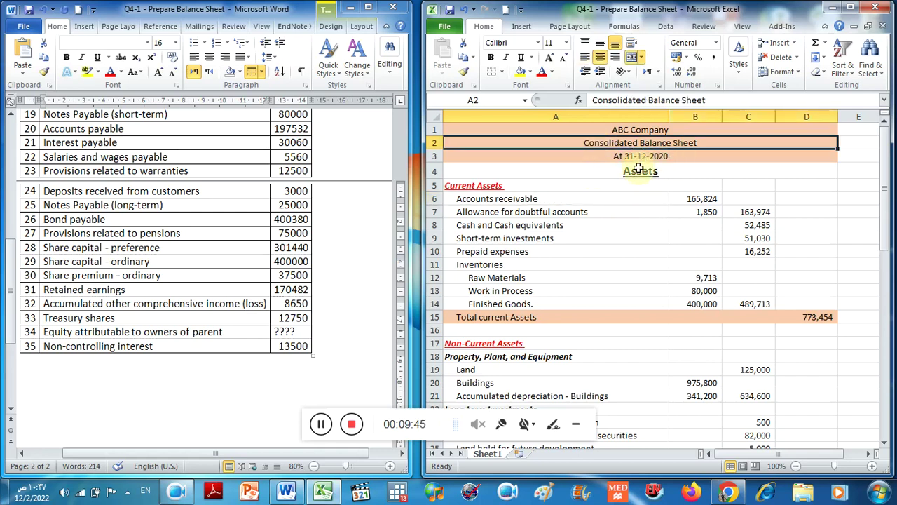
# - Copy the Non-controlling interest row from Word to A58 in Excel and move its amount to C58
pyautogui.scroll(-14, 635, 192)
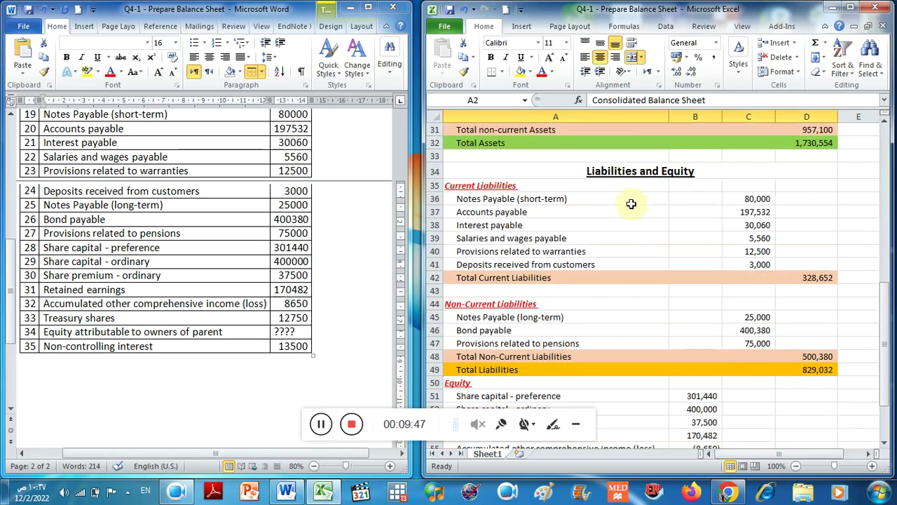
pyautogui.scroll(-2, 626, 208)
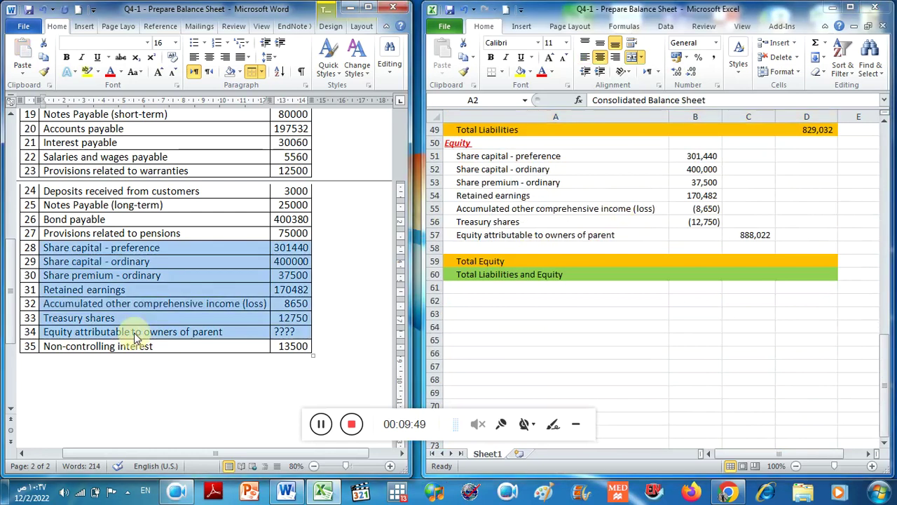
pyautogui.moveTo(66, 346); pyautogui.dragTo(328, 354)
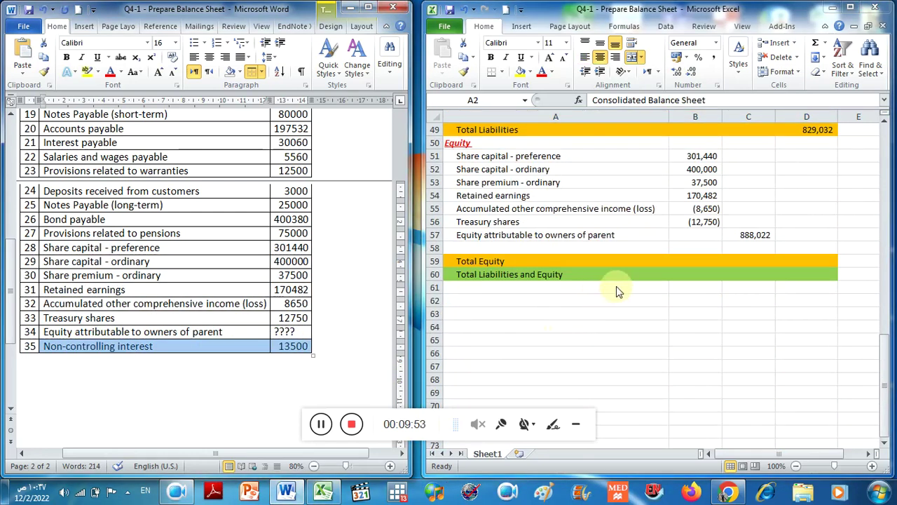
pyautogui.click(605, 247)
pyautogui.rightClick(606, 247)
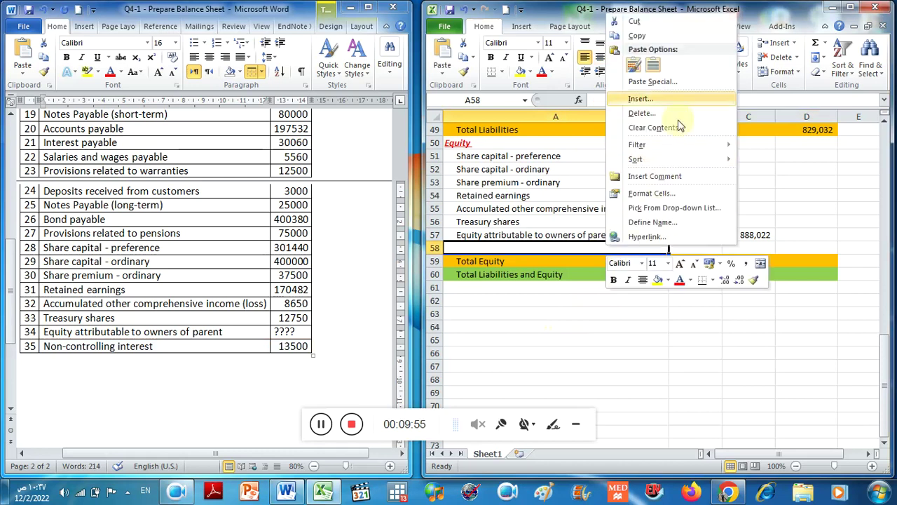
pyautogui.click(652, 67)
pyautogui.click(691, 247)
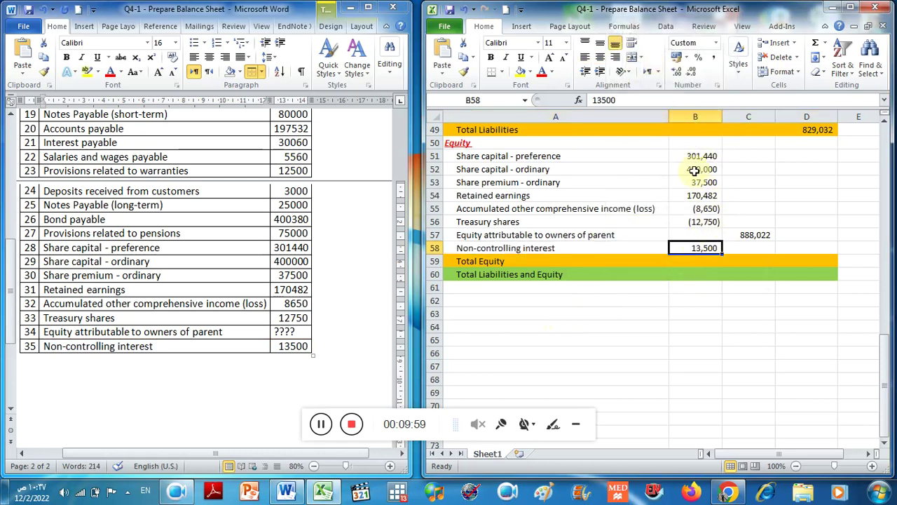
pyautogui.moveTo(725, 246); pyautogui.dragTo(744, 249)
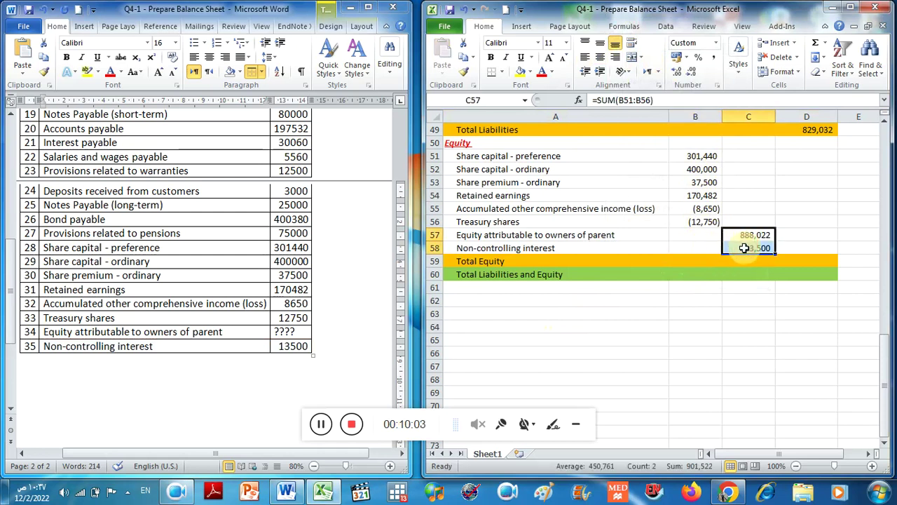
# - Calculate total equity in D59 with the formula =SUM(C57:C58)
pyautogui.click(805, 260)
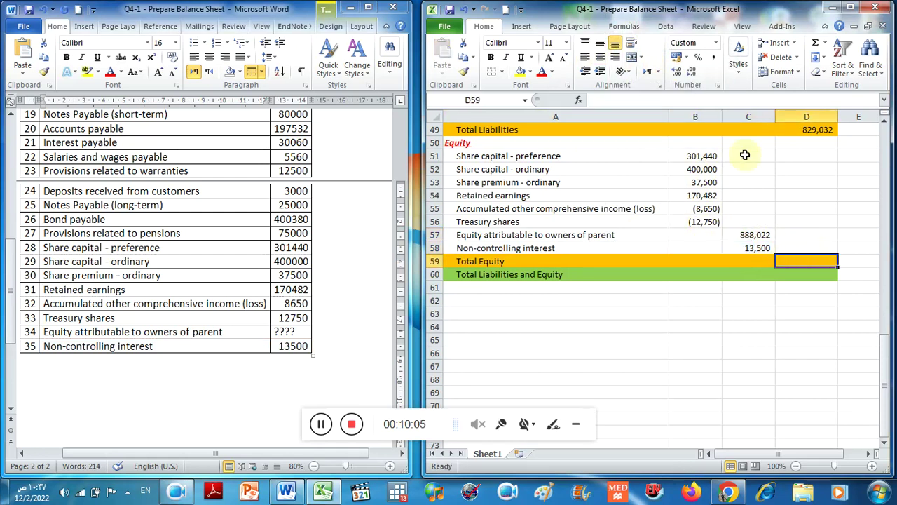
pyautogui.click(816, 44)
pyautogui.moveTo(747, 235); pyautogui.dragTo(747, 242)
pyautogui.press('Return')
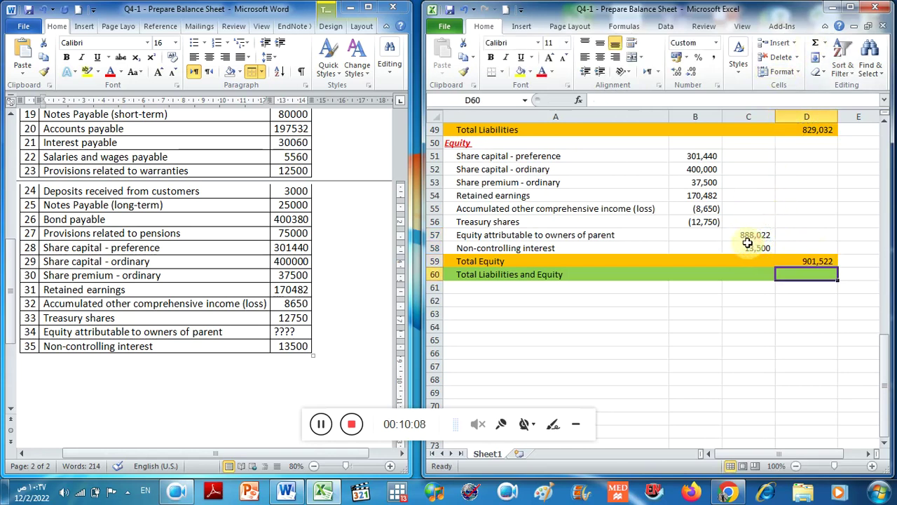
pyautogui.click(799, 261)
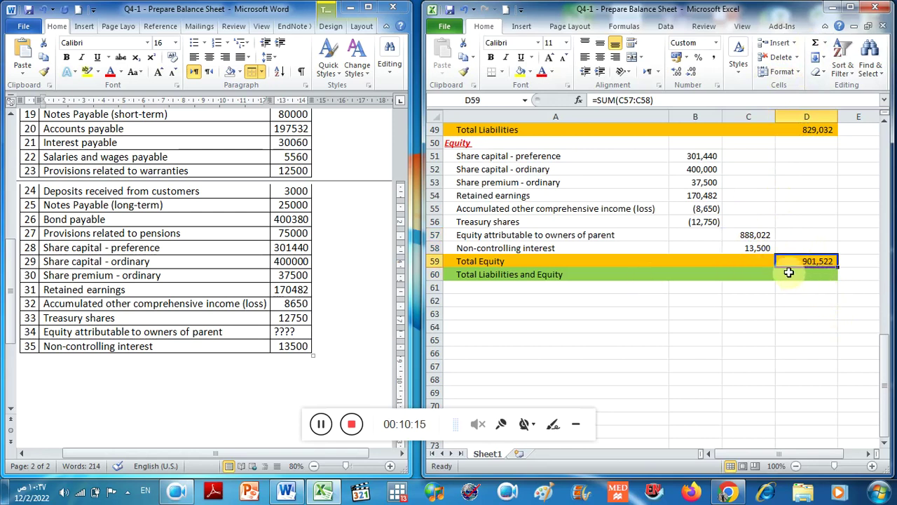
# - Calculate total liabilities and equity in D60 with the formula =SUM(D49:D59)
pyautogui.click(806, 276)
pyautogui.click(815, 43)
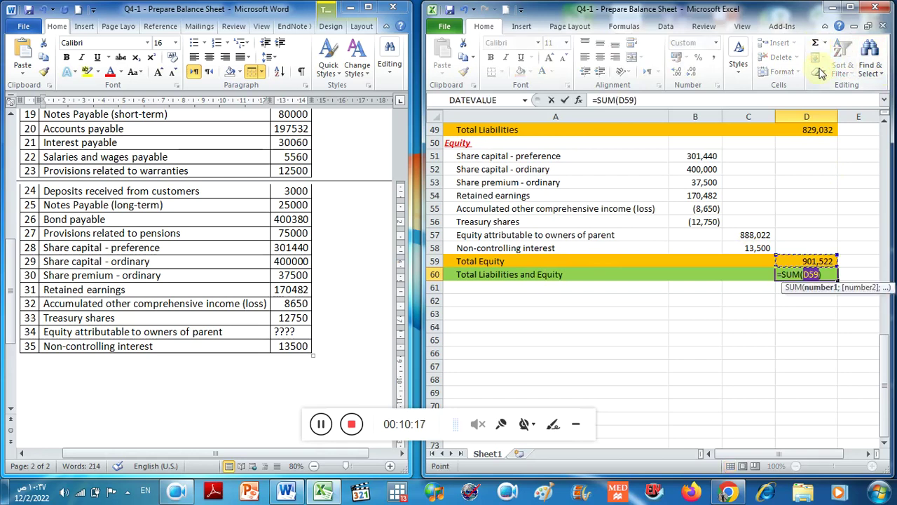
pyautogui.scroll(2, 815, 159)
pyautogui.moveTo(806, 209); pyautogui.dragTo(802, 340)
pyautogui.press('Return')
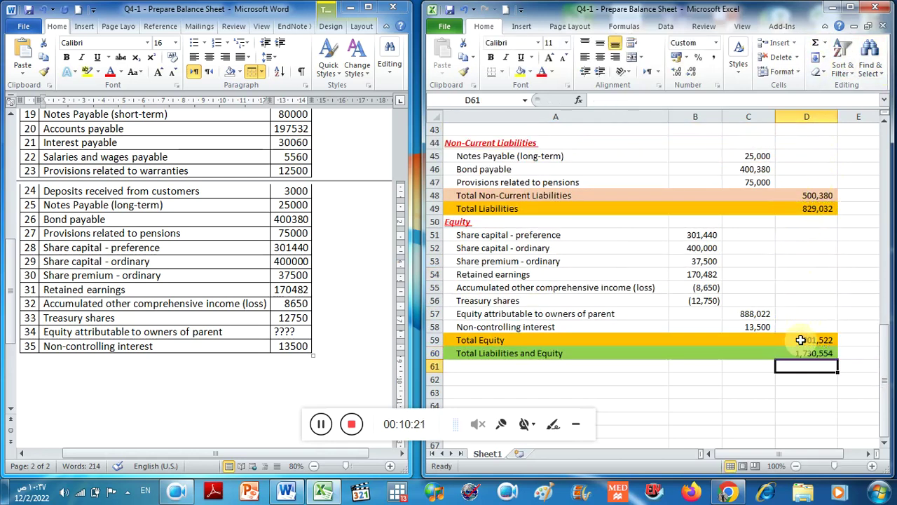
# - Compare Total Liabilities and Equity in D60 with Total Assets in D32 and review the sheet up to its heading
pyautogui.click(804, 354)
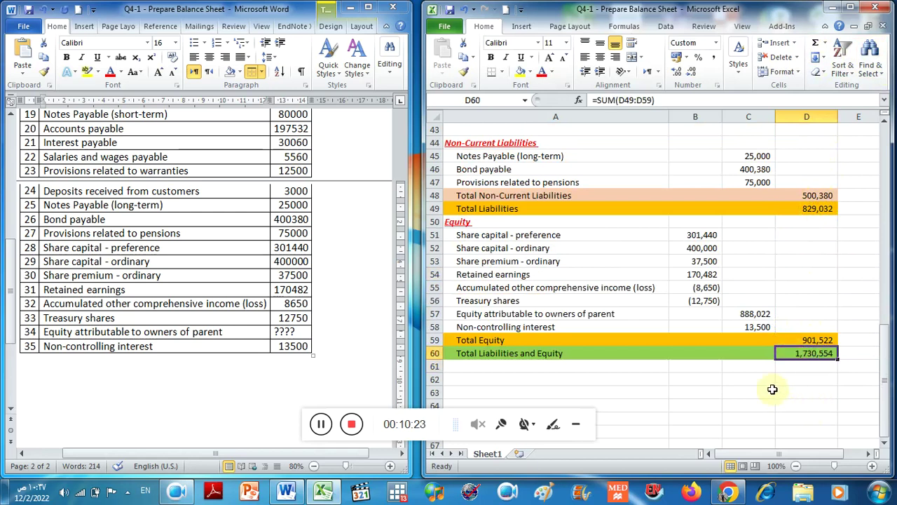
pyautogui.scroll(5, 814, 397)
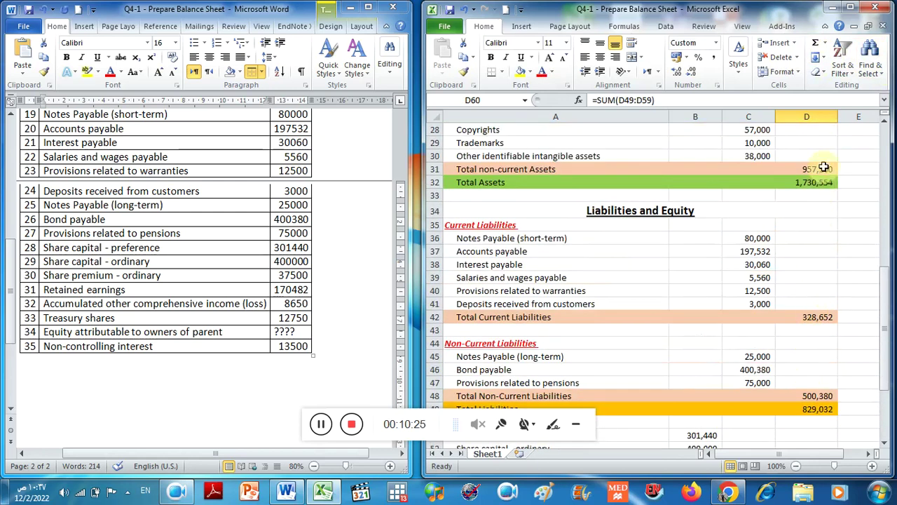
pyautogui.scroll(-5, 810, 225)
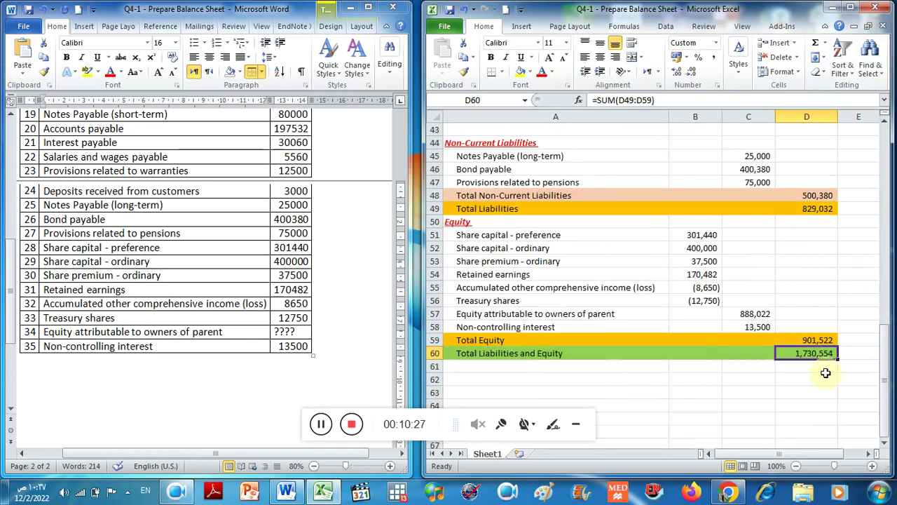
pyautogui.scroll(6, 790, 338)
pyautogui.scroll(8, 790, 339)
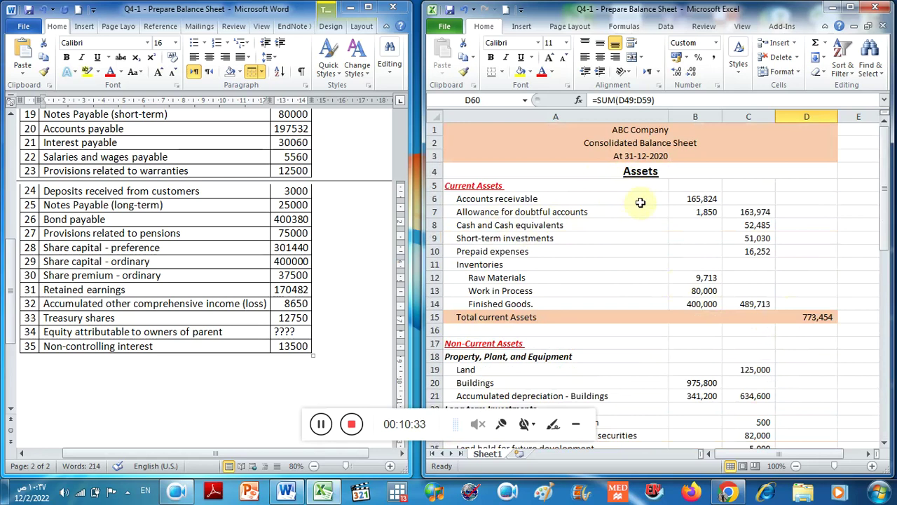
pyautogui.click(234, 275)
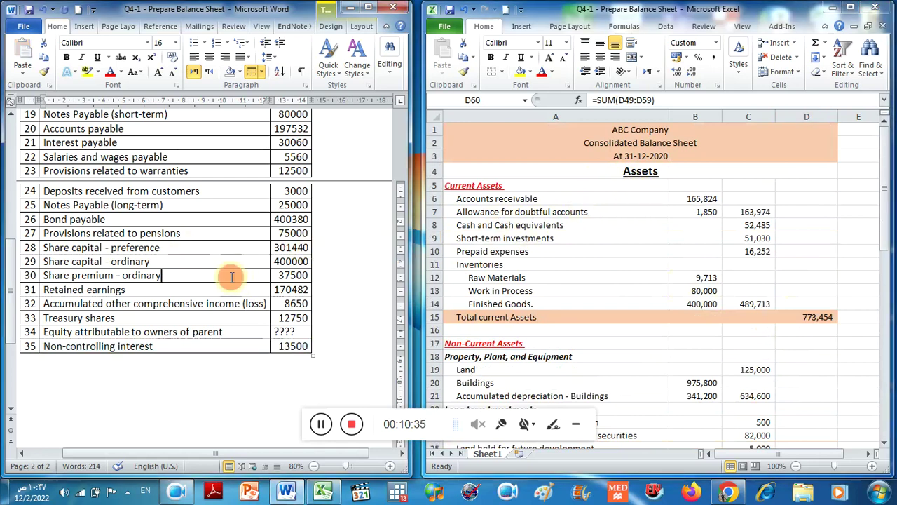